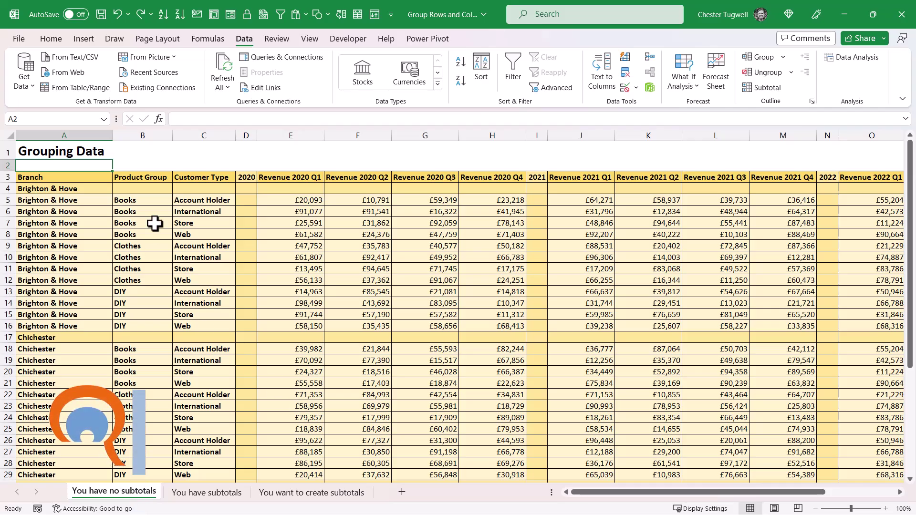
Group the Brighton & Hove detail rows 5 to 16 on the "You have no subtotals" sheet, and collapse and re-expand the group.
{"action": "left_click", "coordinate": [206, 492]}
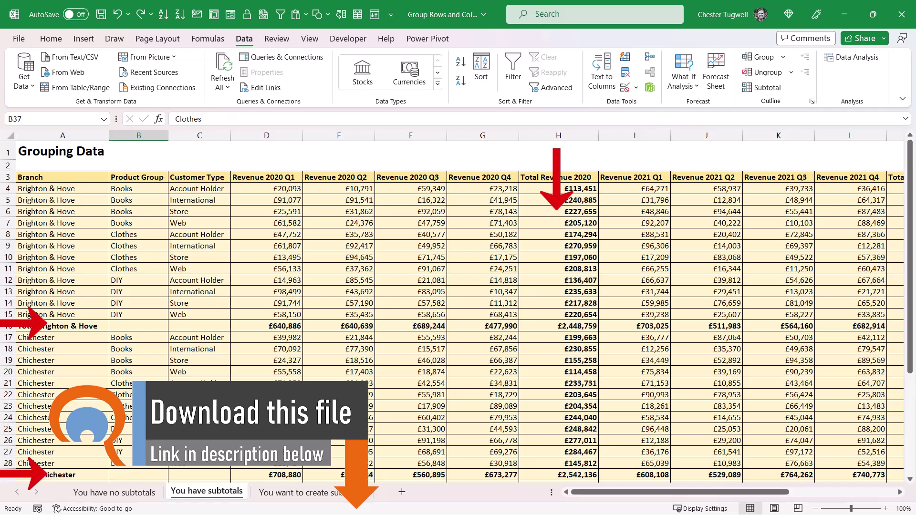
{"action": "left_click", "coordinate": [115, 492]}
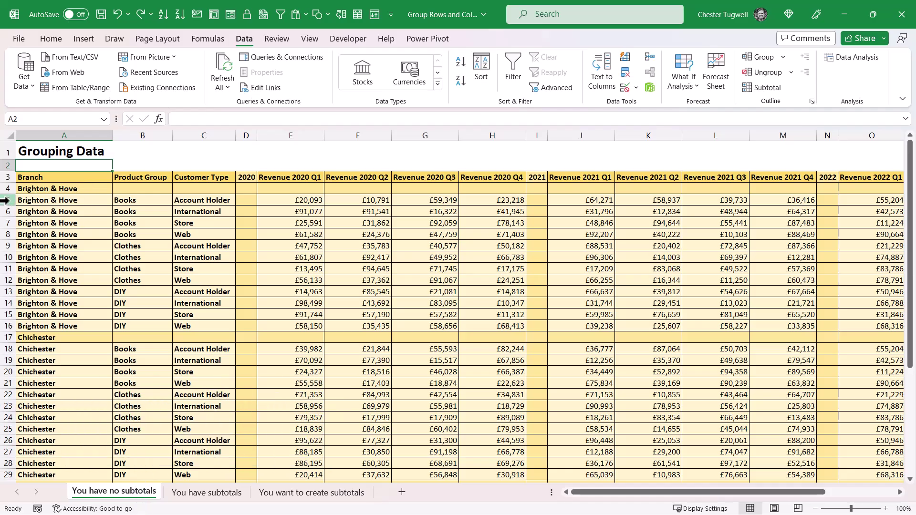
{"action": "left_click_drag", "start_coordinate": [8, 200], "coordinate": [6, 326]}
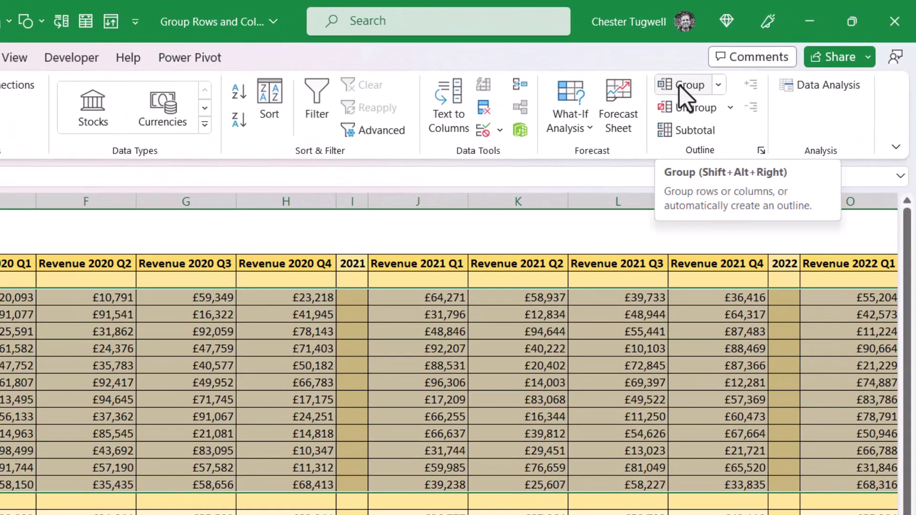
{"action": "left_click", "coordinate": [679, 85]}
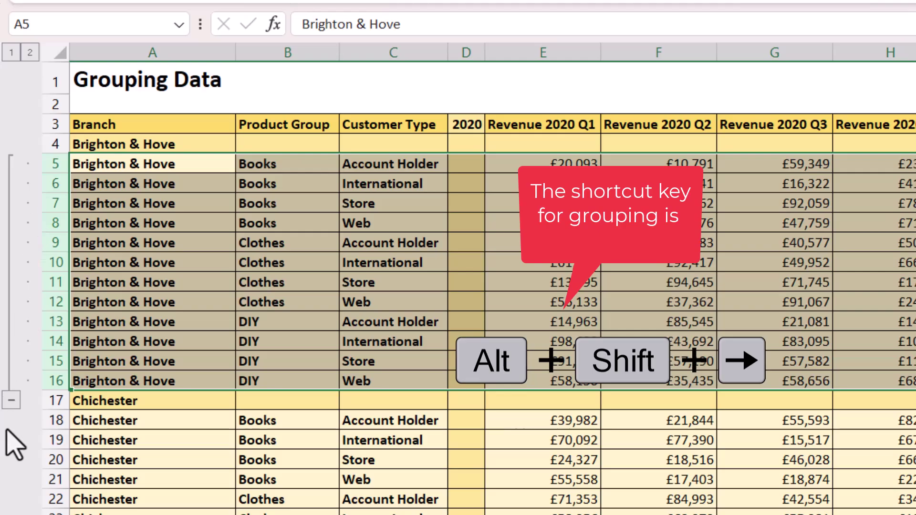
{"action": "left_click", "coordinate": [13, 404]}
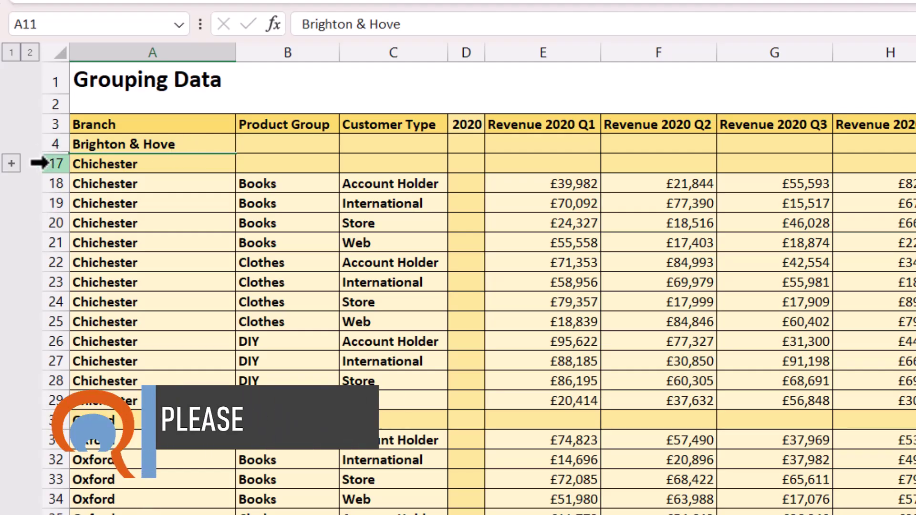
{"action": "left_click", "coordinate": [12, 164]}
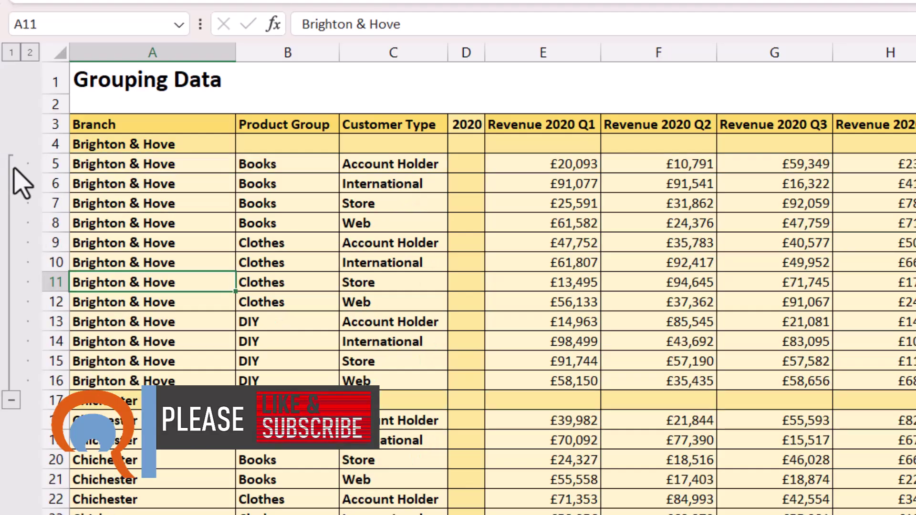
Delete the Brighton & Hove heading row 4, and collapse and re-expand the group to check how it displays without a heading.
{"action": "right_click", "coordinate": [48, 140]}
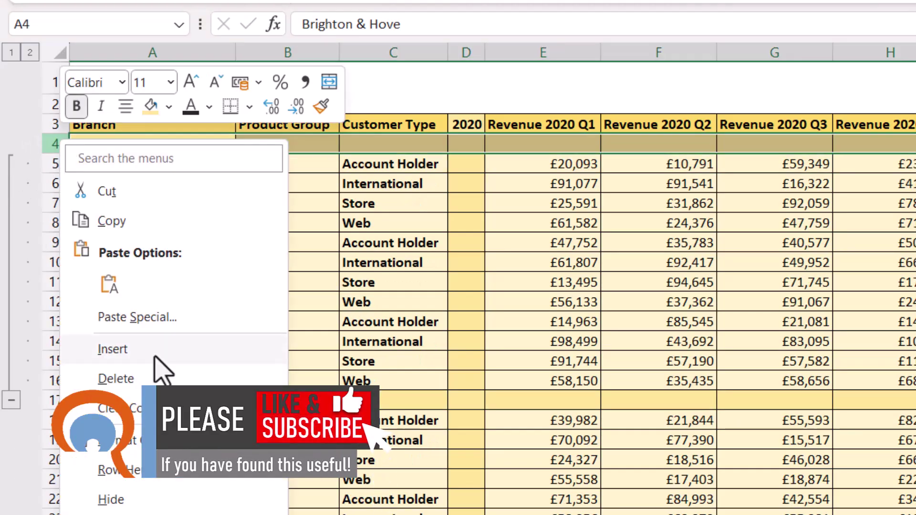
{"action": "left_click", "coordinate": [158, 378]}
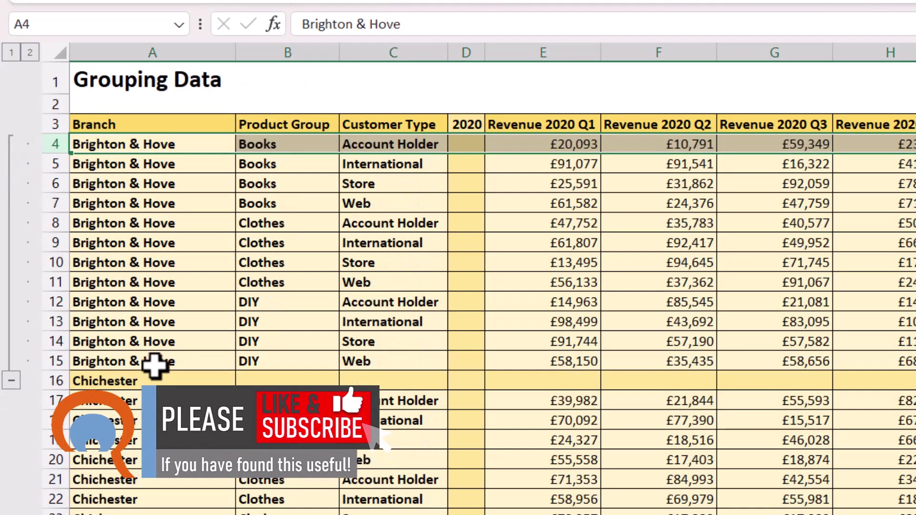
{"action": "left_click", "coordinate": [11, 381]}
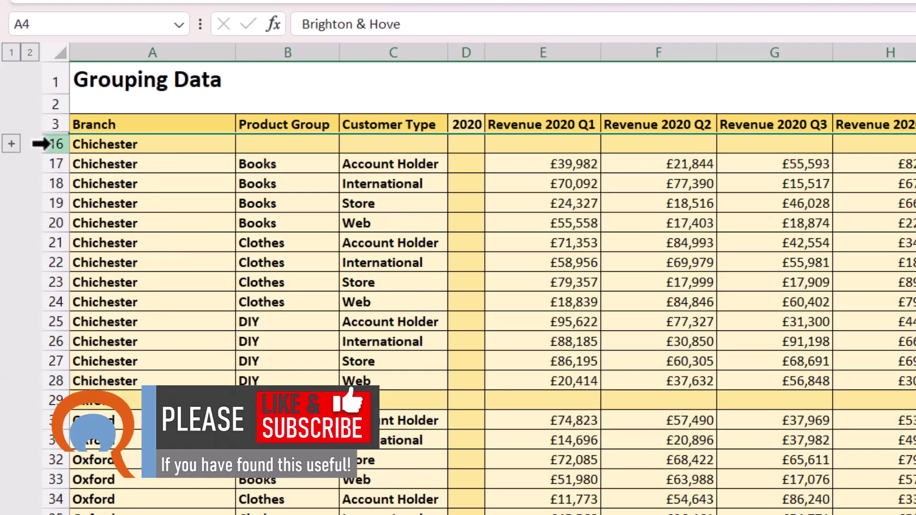
{"action": "left_click", "coordinate": [11, 143]}
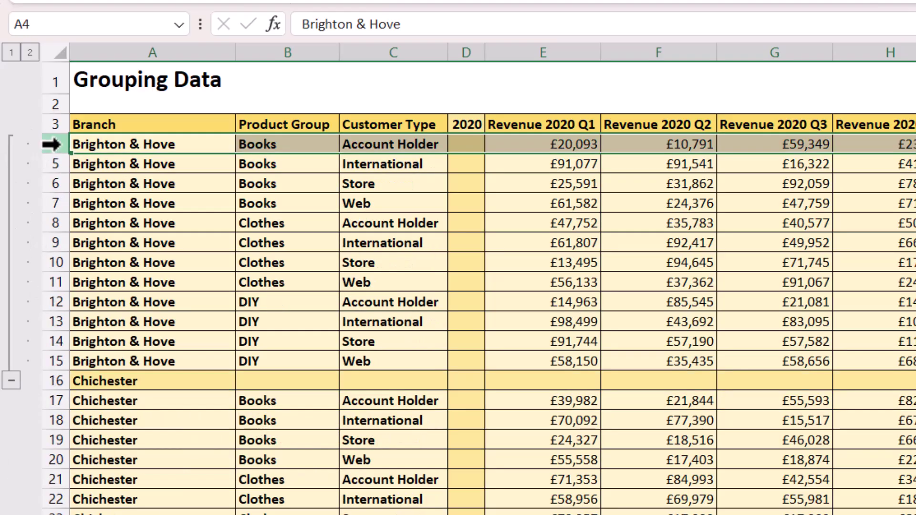
Insert a blank row above the first Brighton & Hove detail row, formatted the same as the row below.
{"action": "right_click", "coordinate": [55, 145]}
{"action": "left_click", "coordinate": [145, 360]}
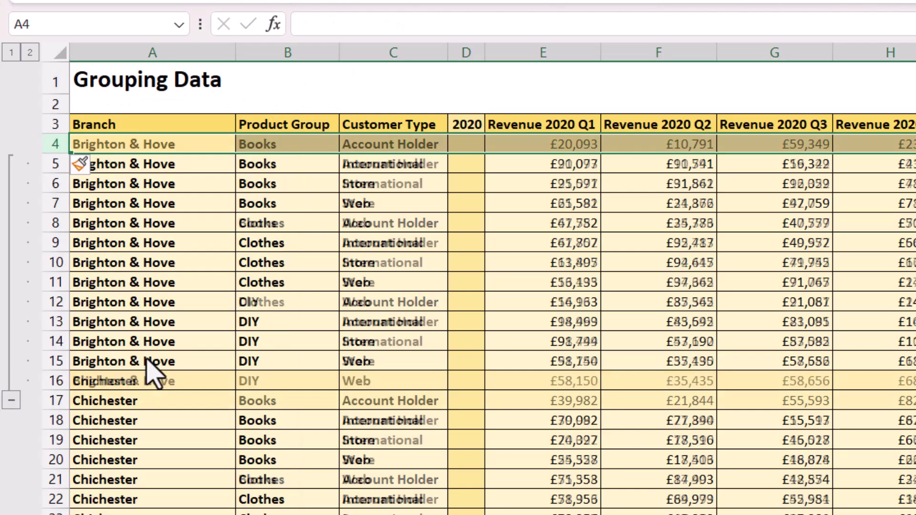
{"action": "left_click", "coordinate": [82, 166]}
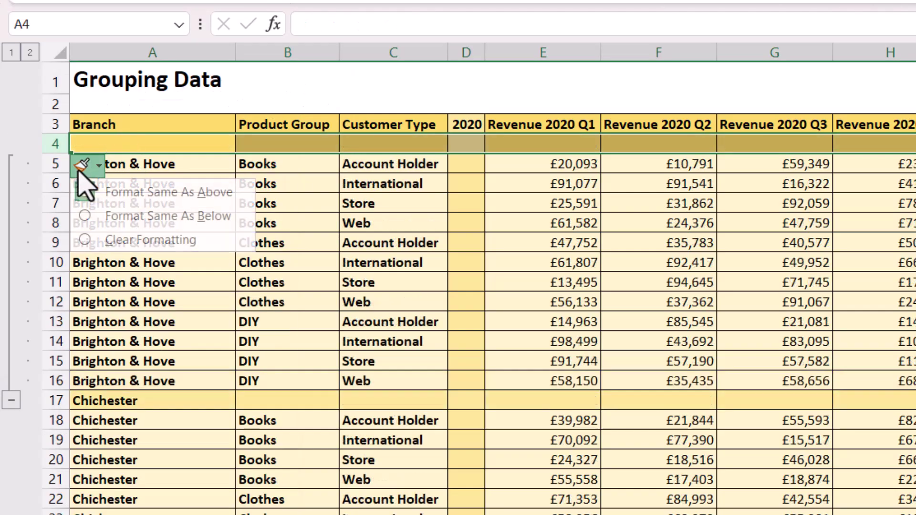
{"action": "left_click", "coordinate": [117, 216]}
Enter "Brighton &Hove" as the branch heading in cell A4 and select row 4 for formatting.
{"action": "left_click", "coordinate": [111, 141]}
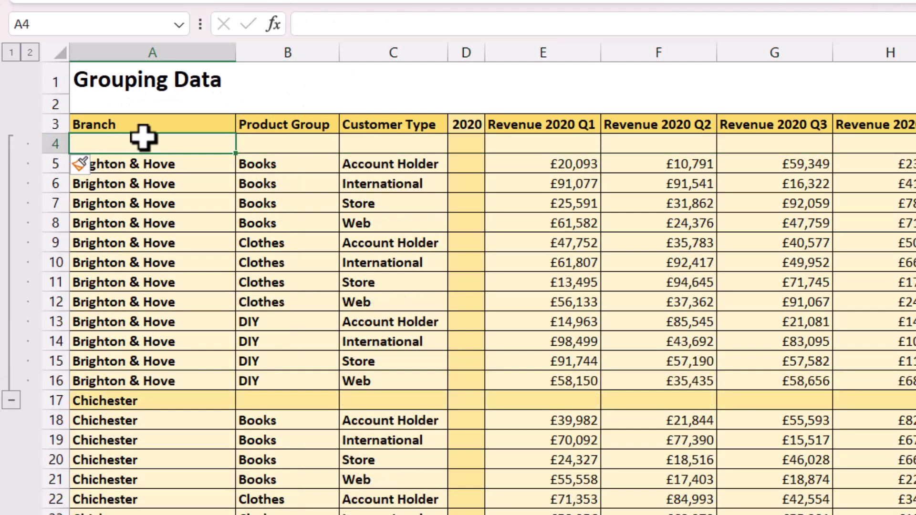
{"action": "type", "text": "H"}
{"action": "type", "text": "ri"}
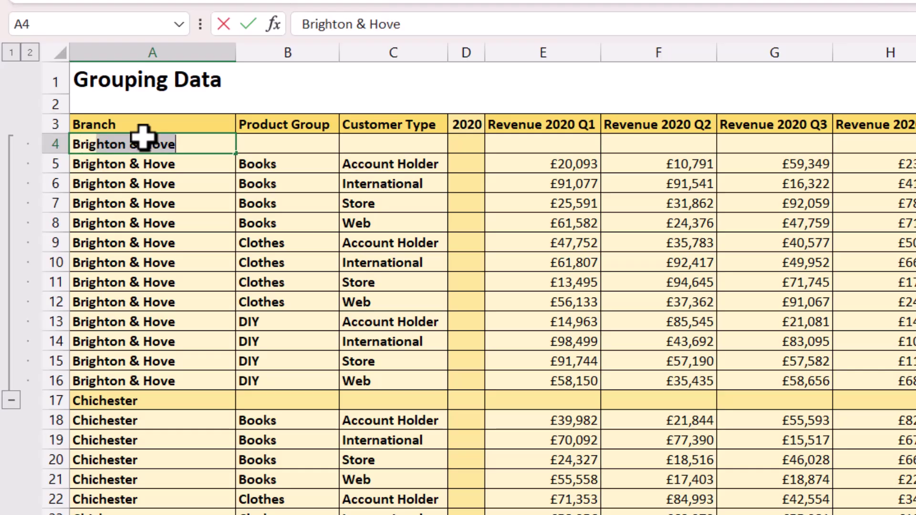
{"action": "type", "text": "ghton &"}
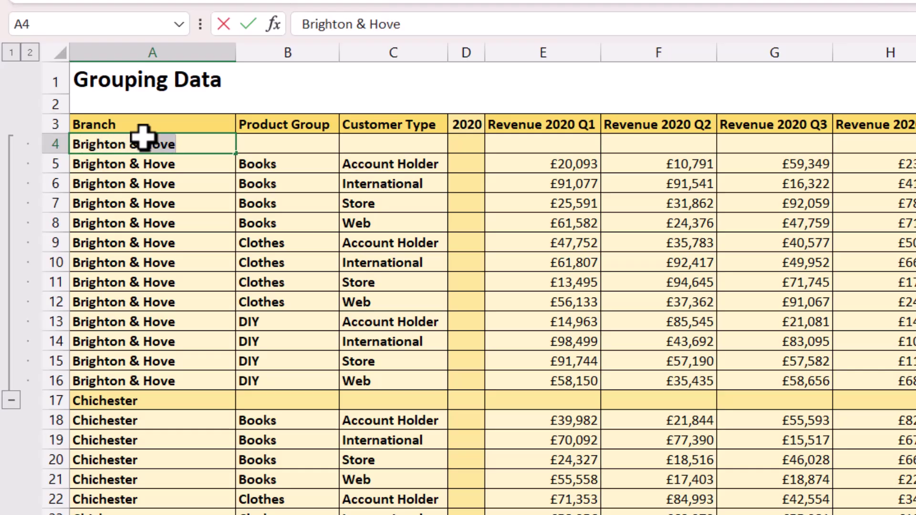
{"action": "type", "text": "Hove"}
{"action": "key", "text": "Return"}
{"action": "left_click", "coordinate": [71, 144]}
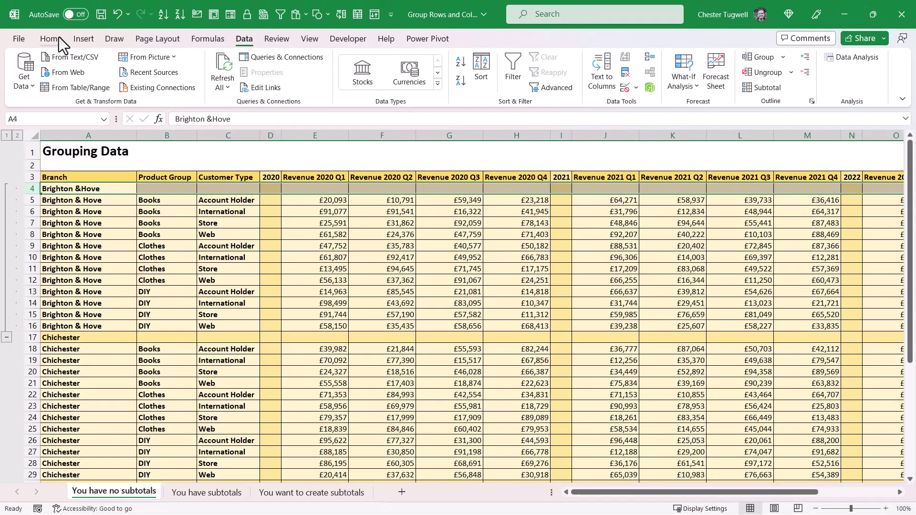
{"action": "left_click", "coordinate": [59, 37]}
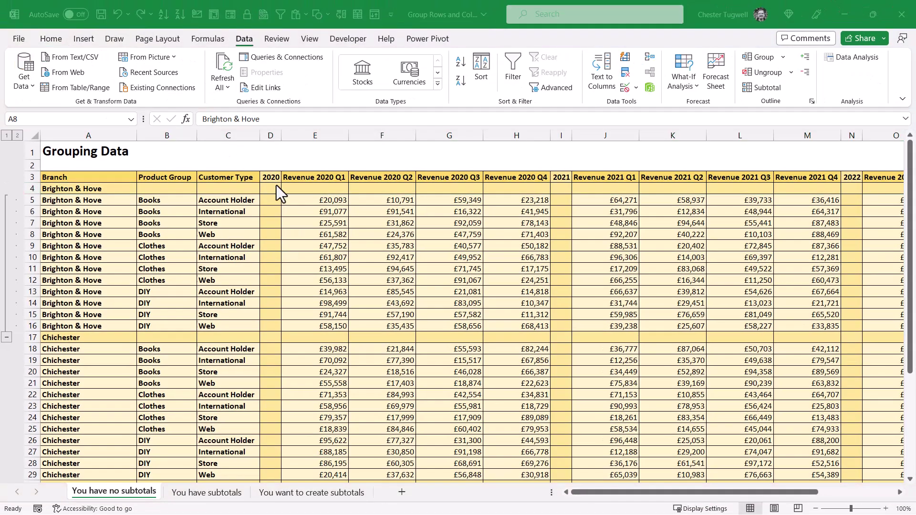
Group the Chichester detail rows 18 to 29 and the Oxford detail rows 31 to 42 as separate groups.
{"action": "scroll", "coordinate": [99, 328], "scroll_direction": "down", "scroll_amount": 2}
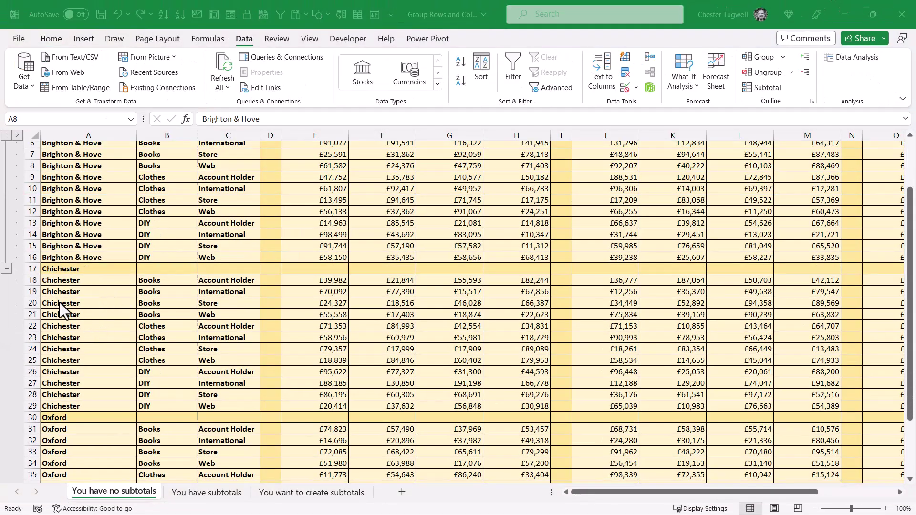
{"action": "left_click", "coordinate": [30, 281]}
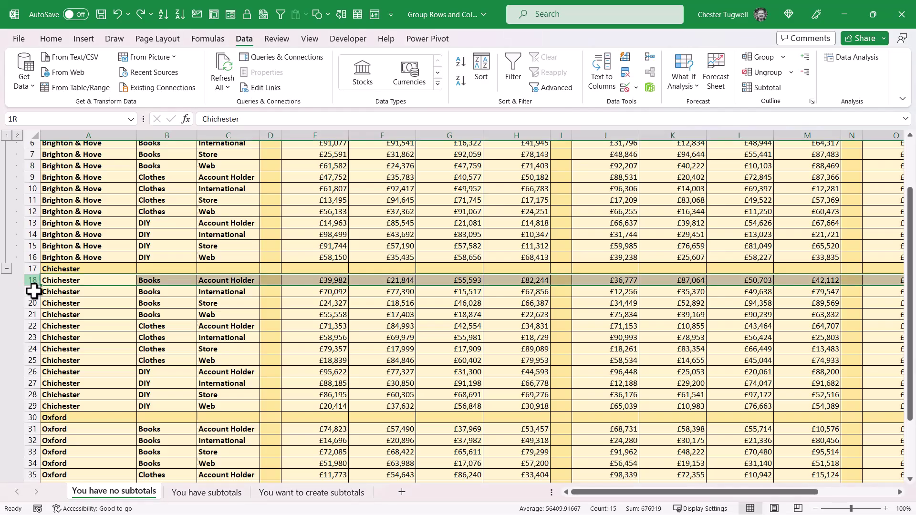
{"action": "left_click_drag", "start_coordinate": [34, 291], "coordinate": [27, 406]}
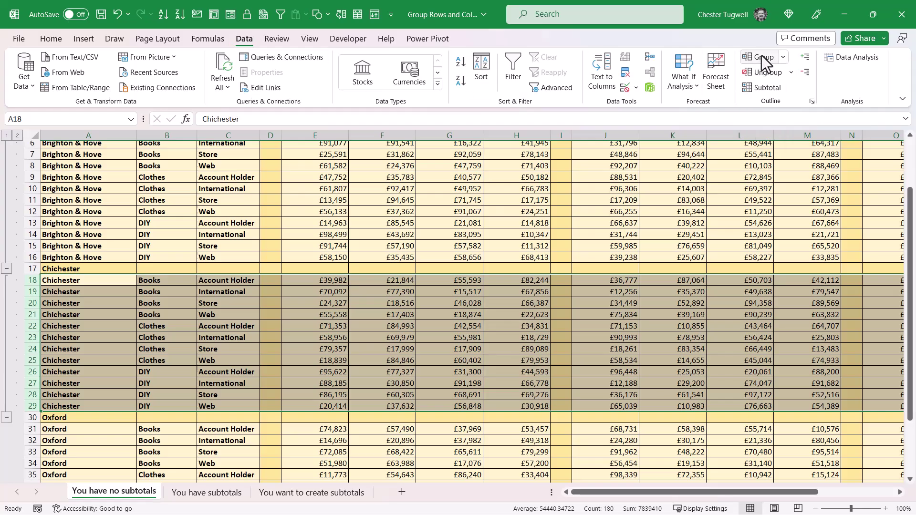
{"action": "scroll", "coordinate": [123, 354], "scroll_direction": "down", "scroll_amount": 5}
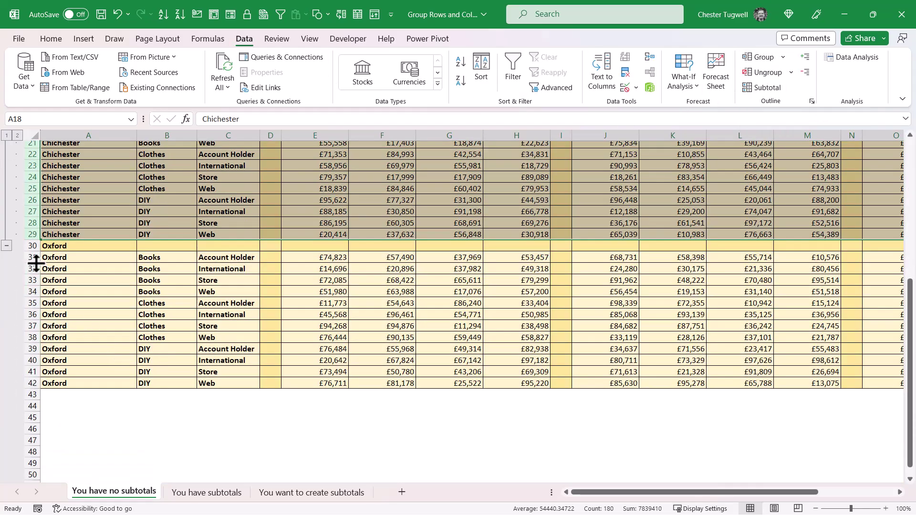
{"action": "left_click_drag", "start_coordinate": [27, 258], "coordinate": [29, 383]}
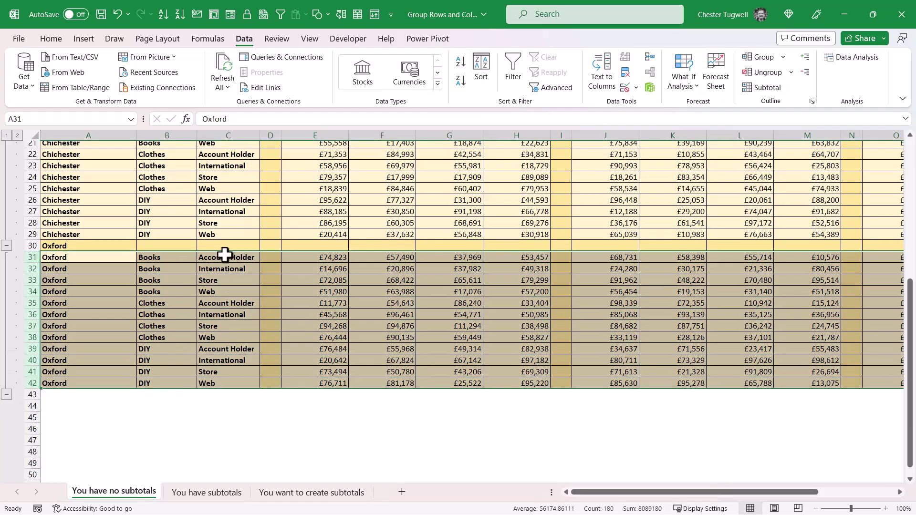
Collapse all row groups to the branch headings, expand only the Chichester group, and show all detail rows again.
{"action": "scroll", "coordinate": [114, 360], "scroll_direction": "up", "scroll_amount": 7}
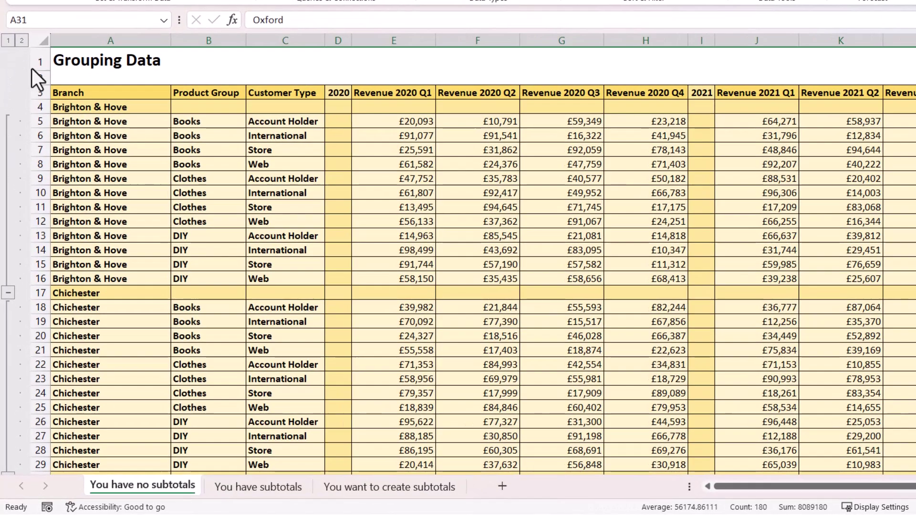
{"action": "left_click", "coordinate": [35, 57]}
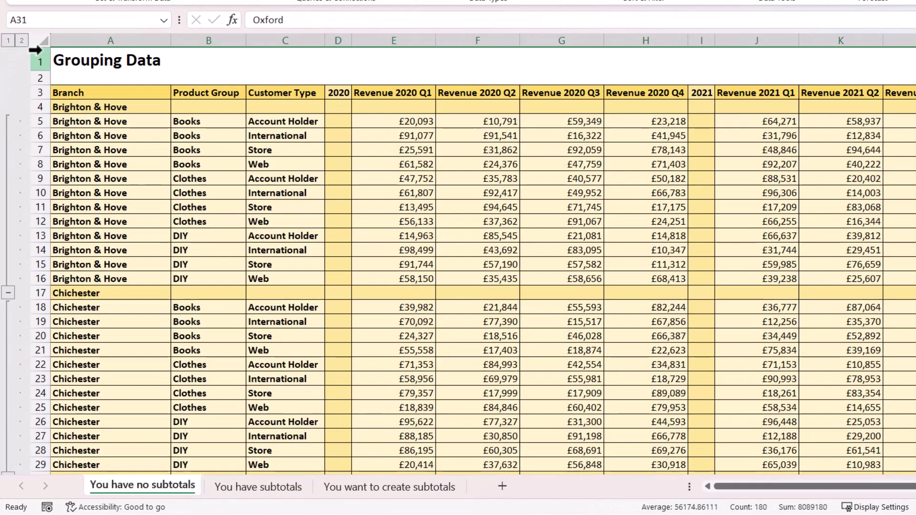
{"action": "left_click", "coordinate": [8, 41]}
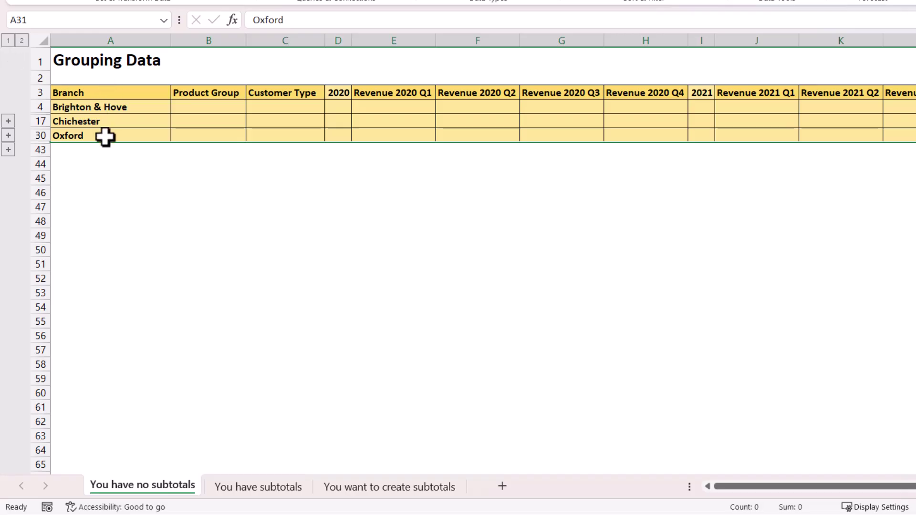
{"action": "left_click", "coordinate": [22, 41]}
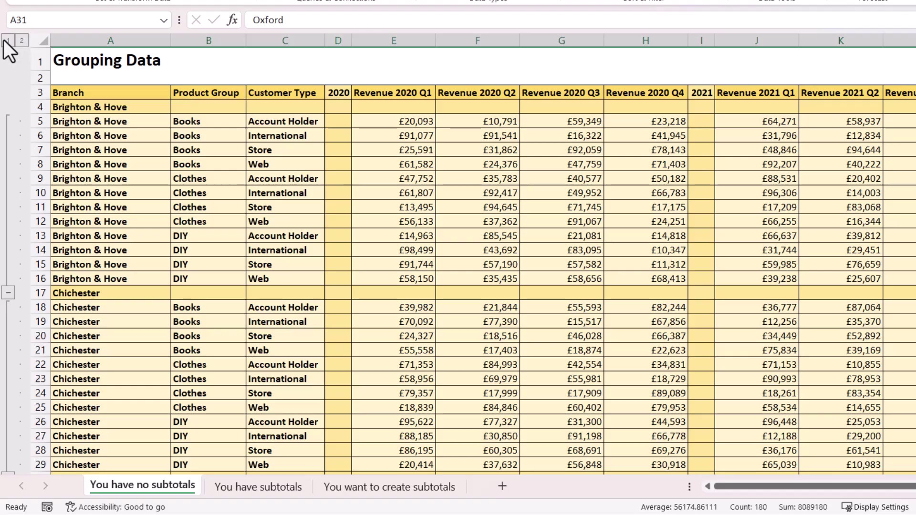
{"action": "left_click", "coordinate": [8, 41]}
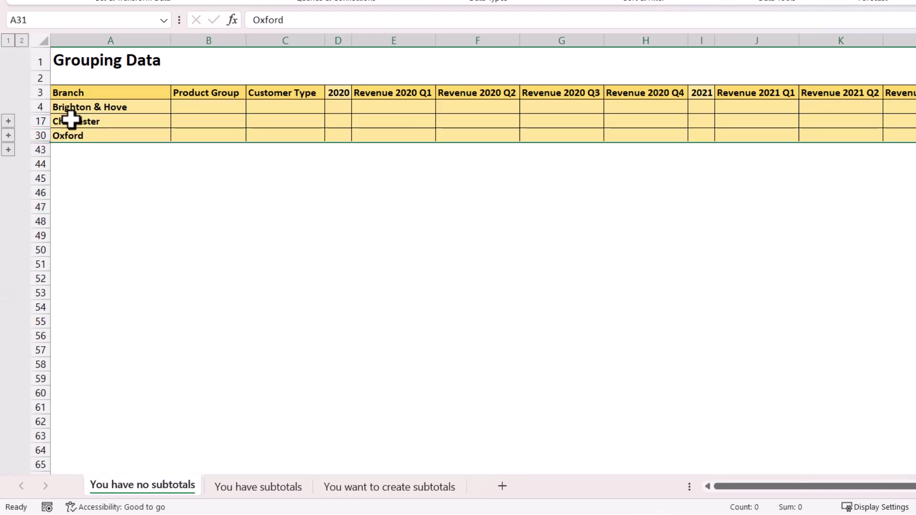
{"action": "left_click", "coordinate": [9, 136]}
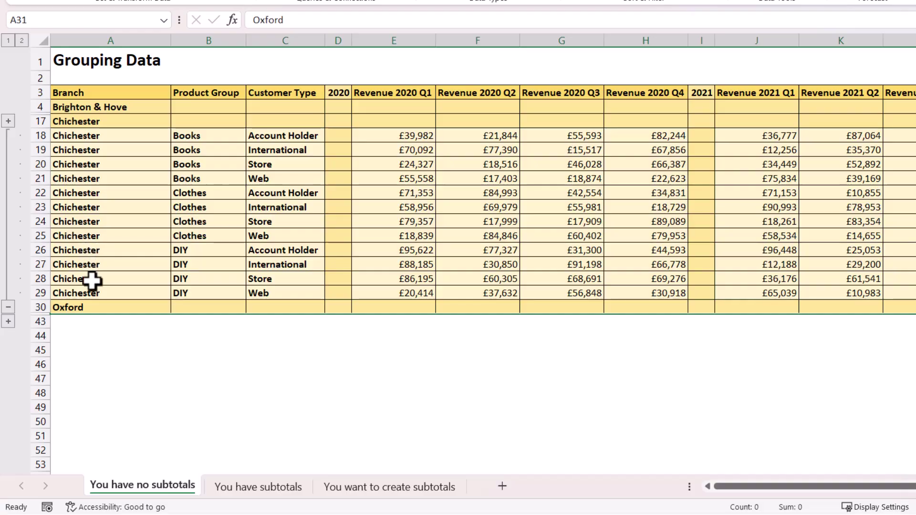
{"action": "left_click", "coordinate": [21, 40]}
{"action": "left_click", "coordinate": [181, 176]}
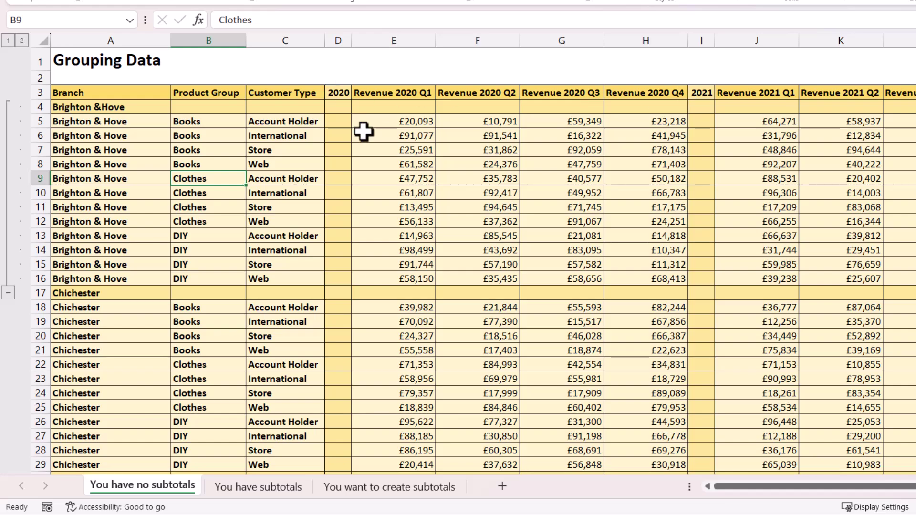
Group the 2020 quarterly revenue columns E to H and the 2021 quarterly revenue columns J to M as separate groups.
{"action": "left_click_drag", "start_coordinate": [383, 41], "coordinate": [642, 39]}
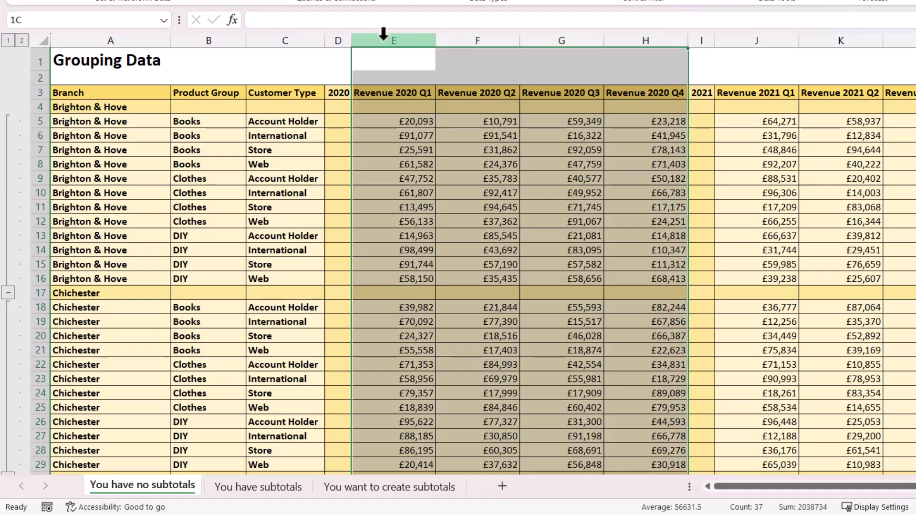
{"action": "left_click_drag", "start_coordinate": [383, 33], "coordinate": [642, 40]}
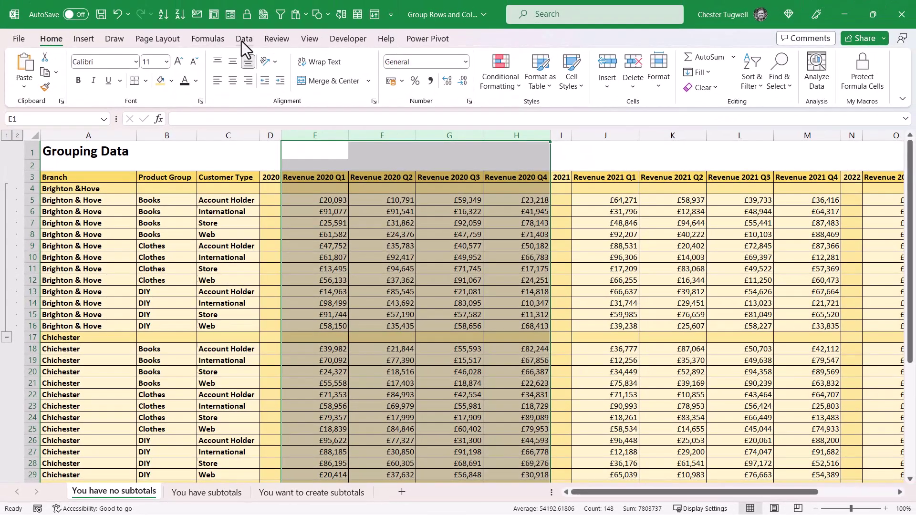
{"action": "left_click", "coordinate": [243, 39]}
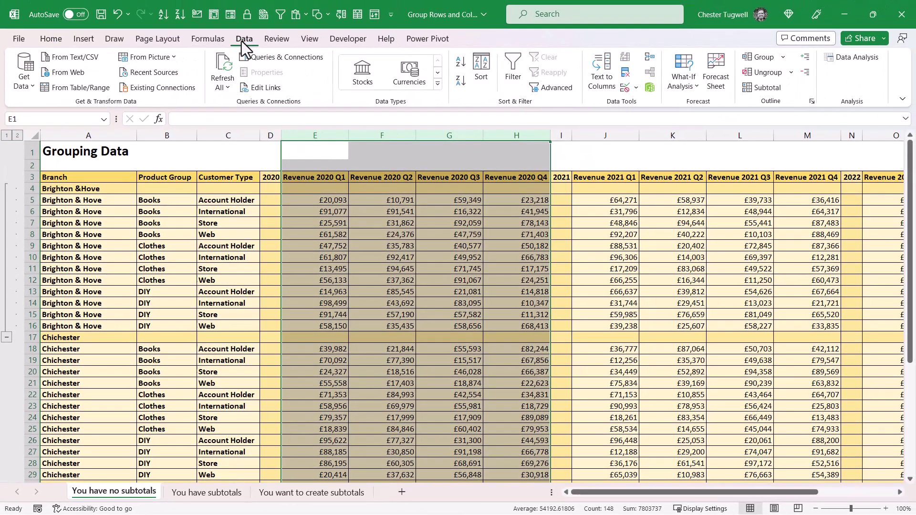
{"action": "left_click", "coordinate": [758, 56]}
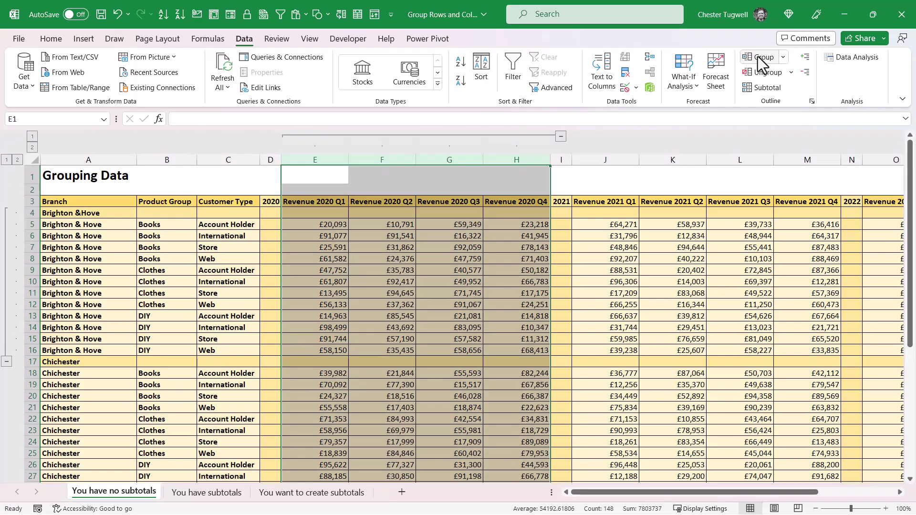
{"action": "left_click_drag", "start_coordinate": [600, 156], "coordinate": [792, 156]}
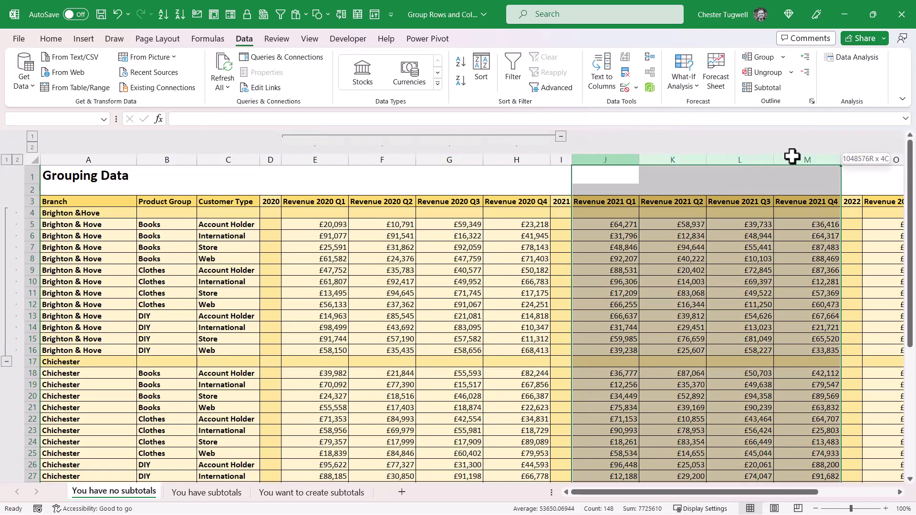
{"action": "left_click", "coordinate": [761, 56]}
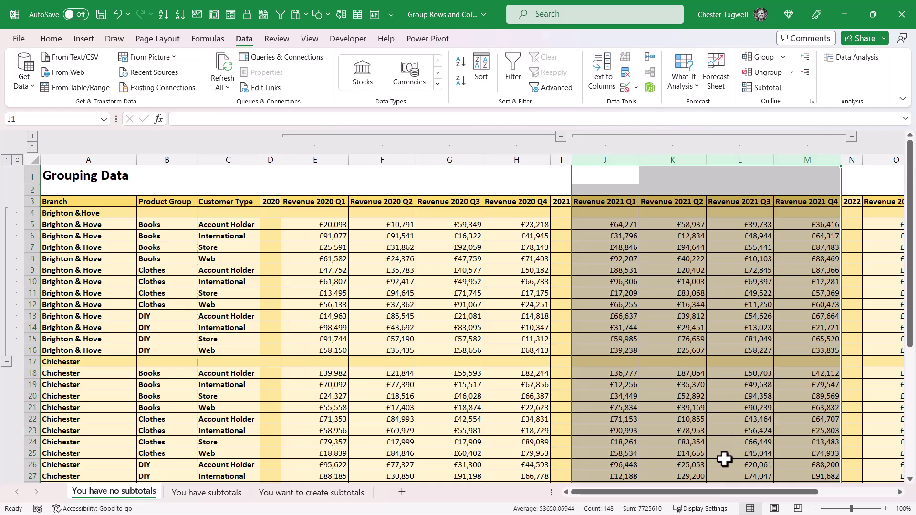
Group the 2022 quarterly revenue columns O to R.
{"action": "left_click_drag", "start_coordinate": [737, 492], "coordinate": [814, 492]}
{"action": "left_click", "coordinate": [637, 159]}
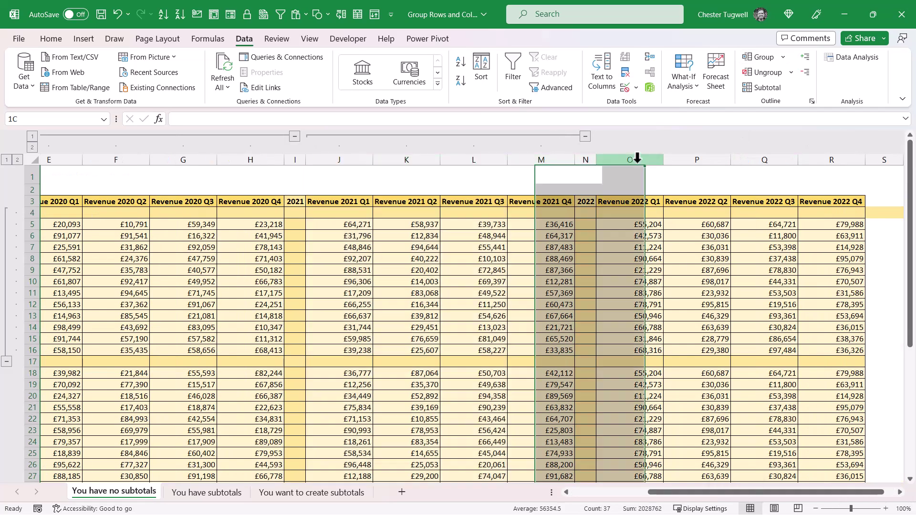
{"action": "left_click_drag", "start_coordinate": [638, 159], "coordinate": [812, 157]}
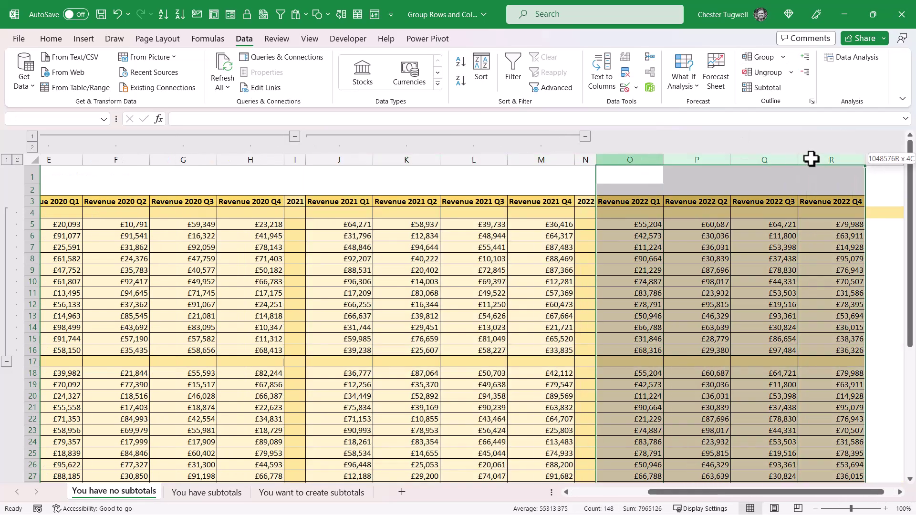
{"action": "left_click", "coordinate": [763, 59]}
Collapse all column groups to the year headings, show all quarters again, and collapse them once more with only the 2021 quarters expanded.
{"action": "left_click_drag", "start_coordinate": [710, 493], "coordinate": [581, 502]}
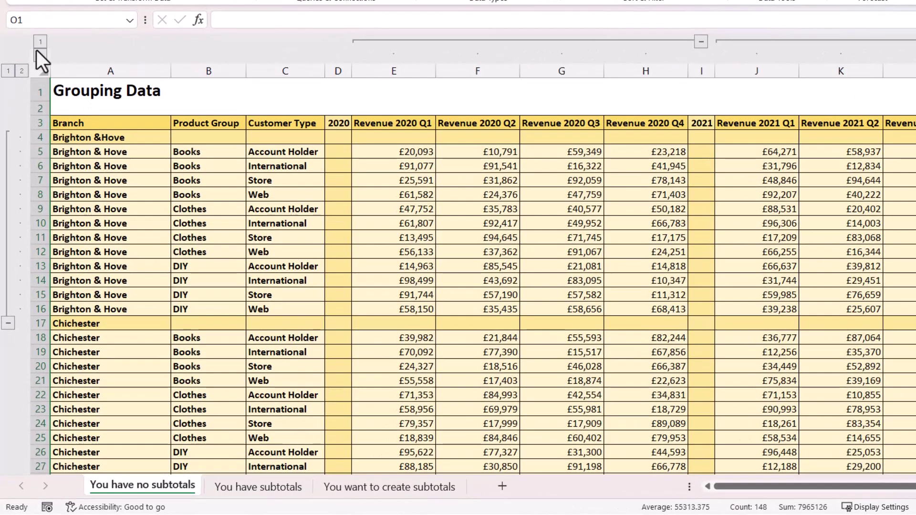
{"action": "left_click", "coordinate": [41, 42]}
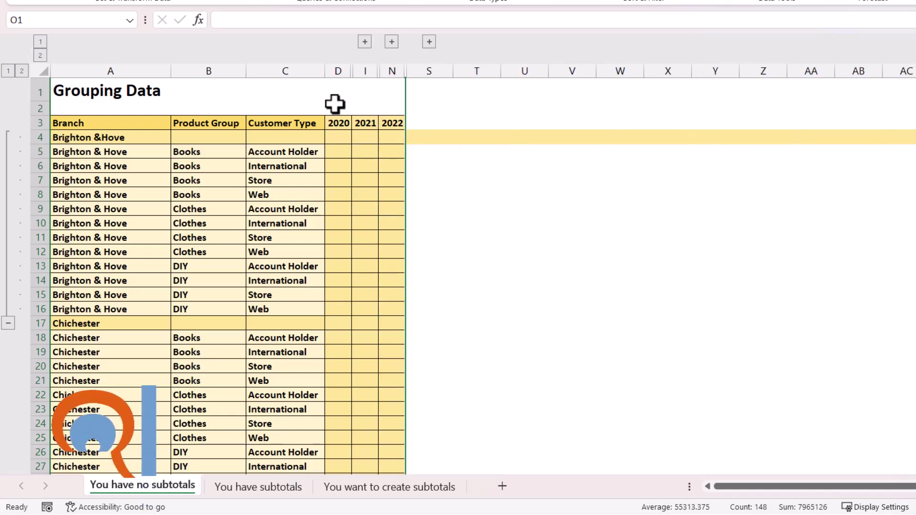
{"action": "left_click", "coordinate": [40, 58]}
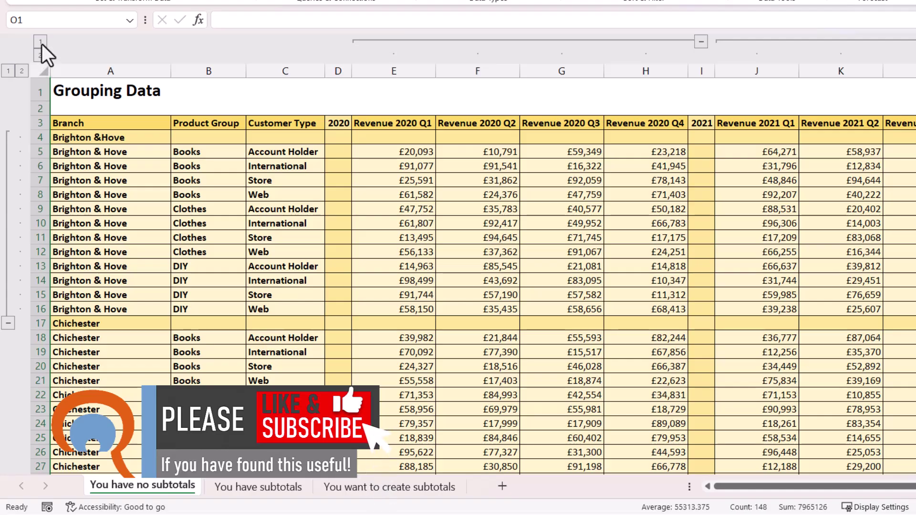
{"action": "left_click", "coordinate": [42, 42]}
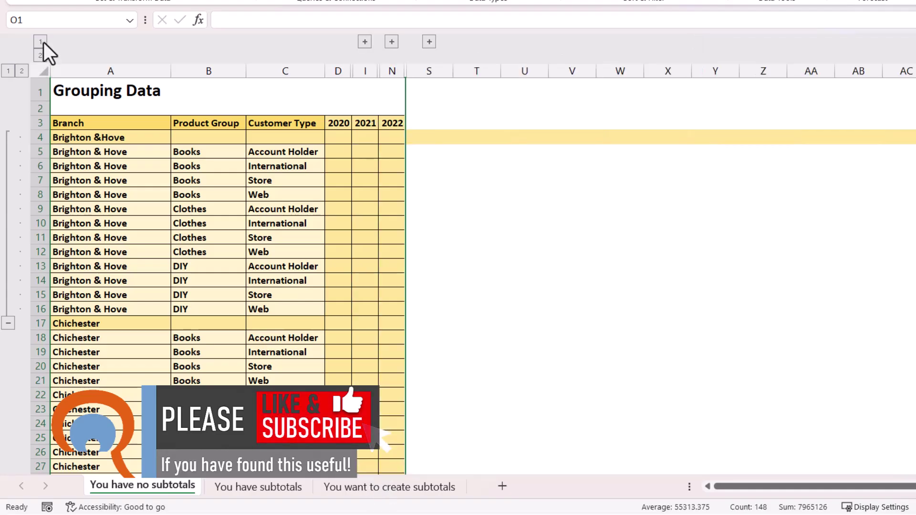
{"action": "left_click", "coordinate": [391, 42]}
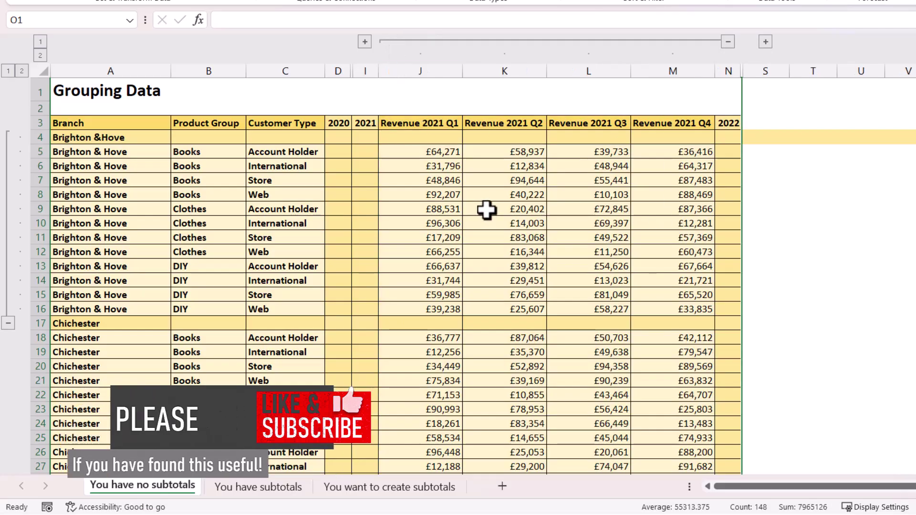
Collapse every column group to its year heading and expand the 2020 and 2021 quarters individually.
{"action": "left_click", "coordinate": [40, 42]}
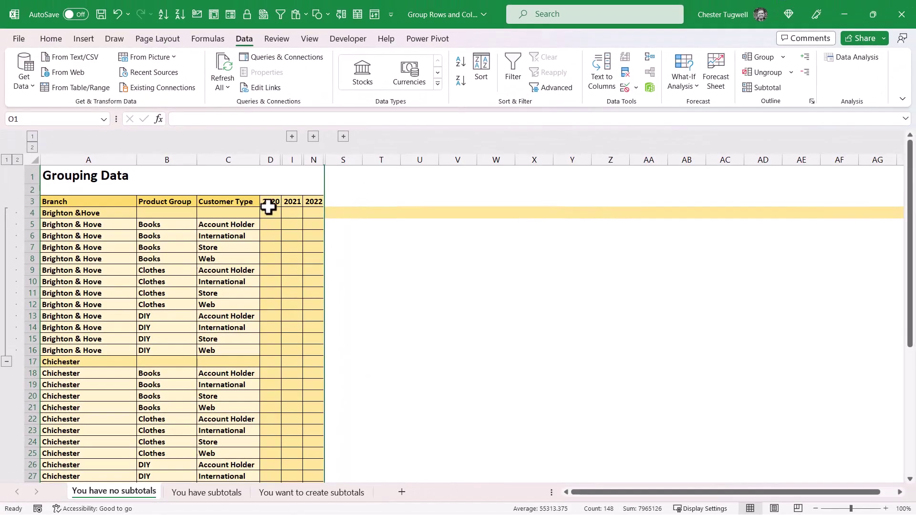
{"action": "left_click", "coordinate": [291, 136]}
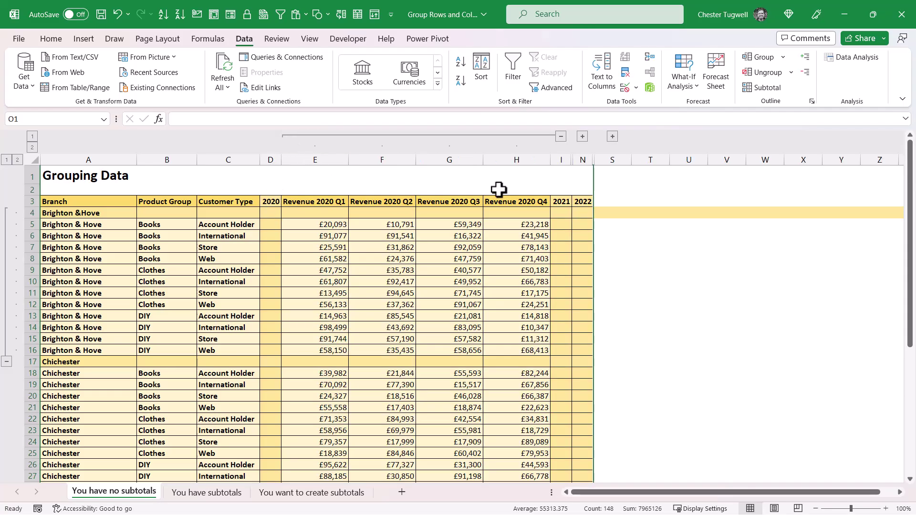
{"action": "left_click", "coordinate": [583, 137]}
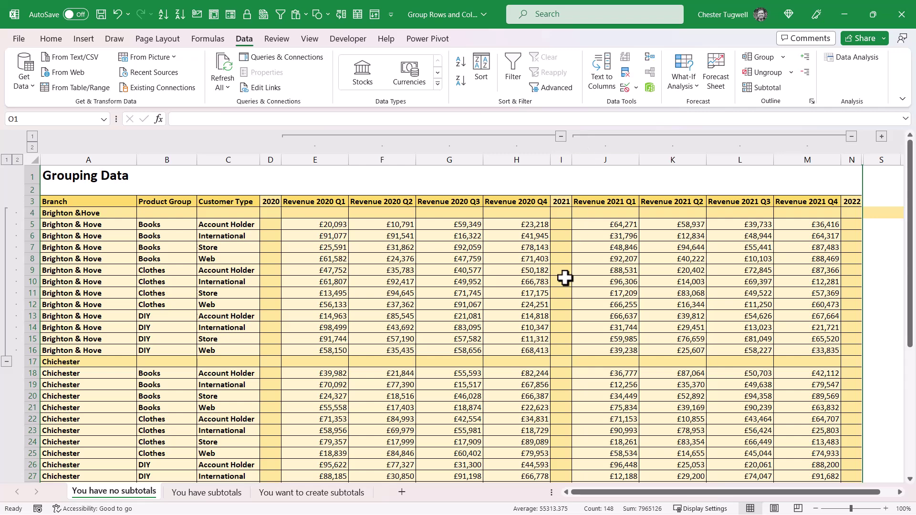
Clear the whole outline so all row and column groups are removed from the worksheet.
{"action": "left_click", "coordinate": [93, 191]}
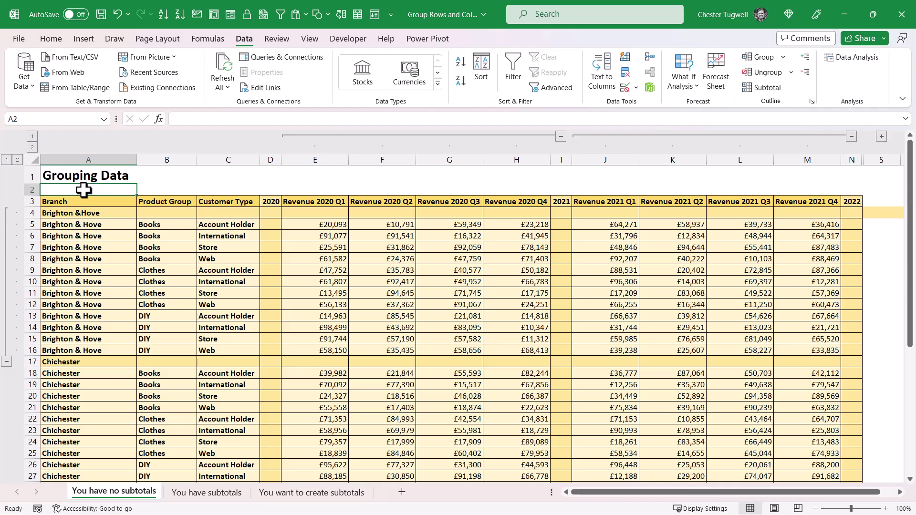
{"action": "left_click", "coordinate": [792, 73]}
{"action": "left_click", "coordinate": [780, 107]}
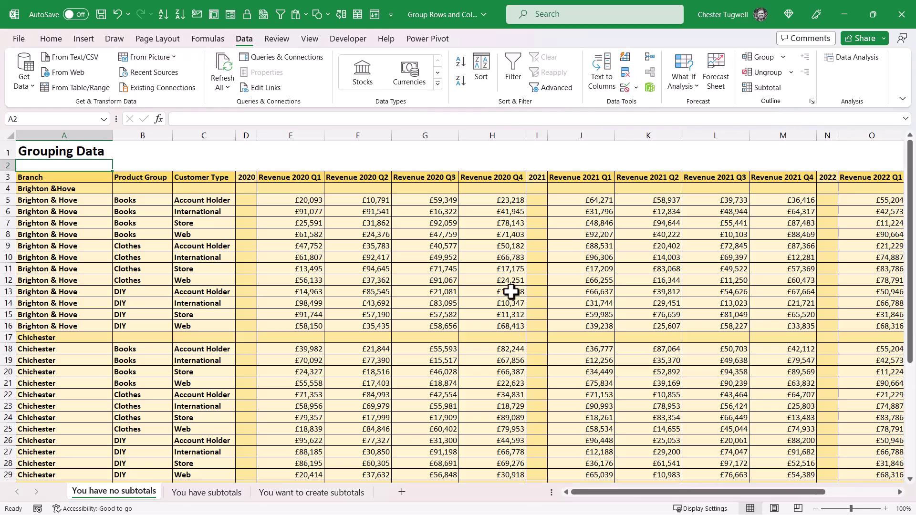
Group the Brighton & Hove detail rows 5 to 16 again and reselect those rows.
{"action": "left_click", "coordinate": [384, 235]}
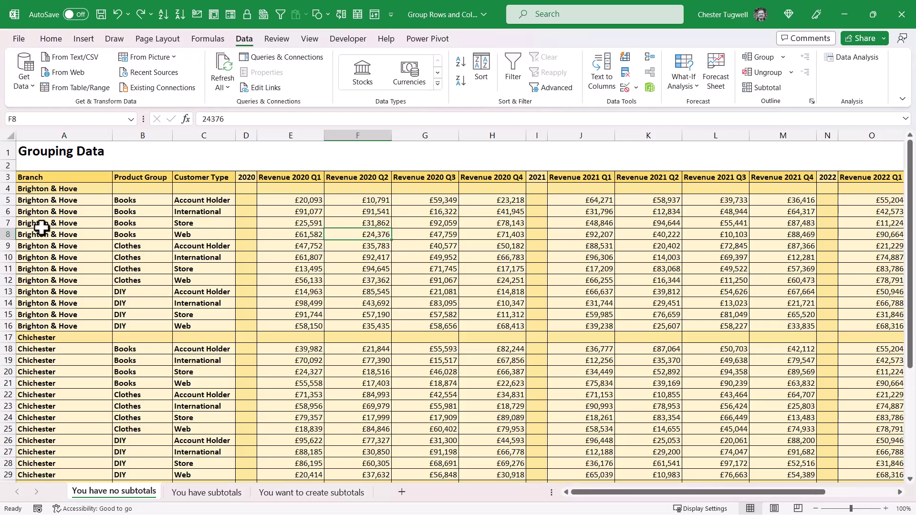
{"action": "left_click_drag", "start_coordinate": [6, 200], "coordinate": [4, 328]}
{"action": "left_click", "coordinate": [760, 59]}
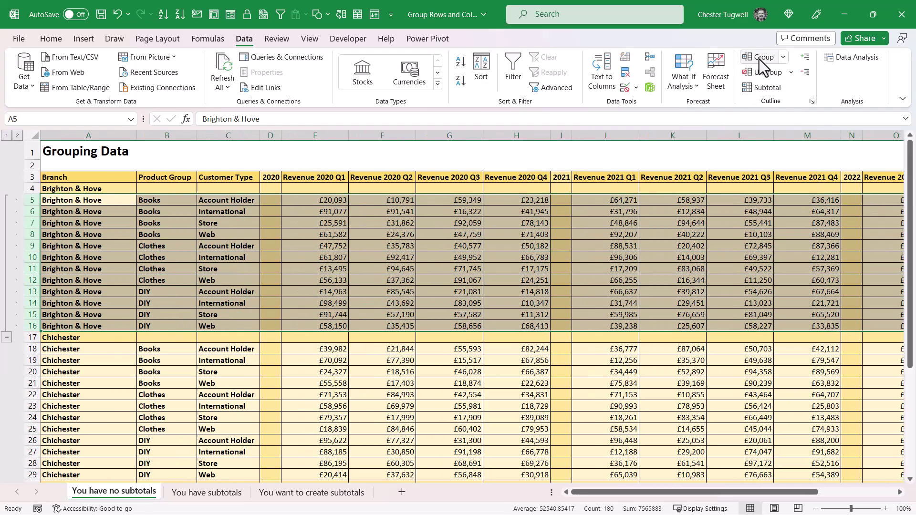
{"action": "left_click", "coordinate": [83, 210]}
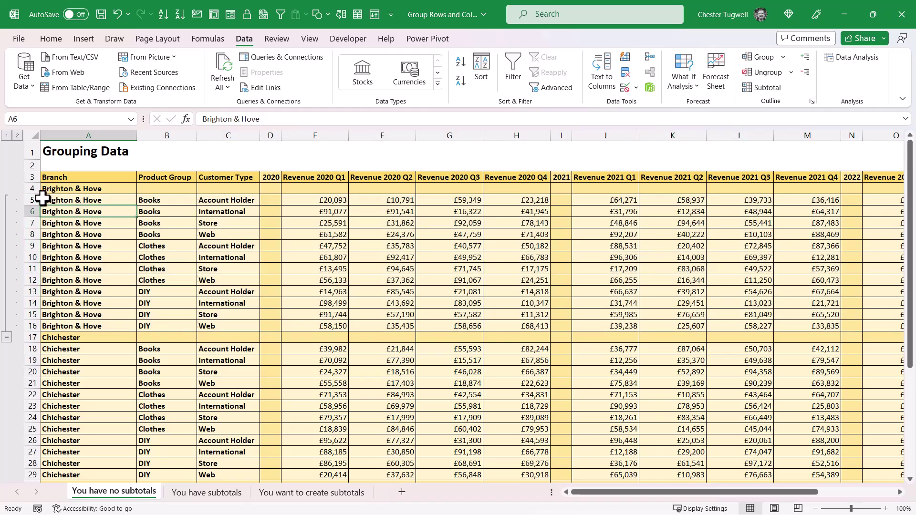
{"action": "left_click_drag", "start_coordinate": [30, 200], "coordinate": [35, 326]}
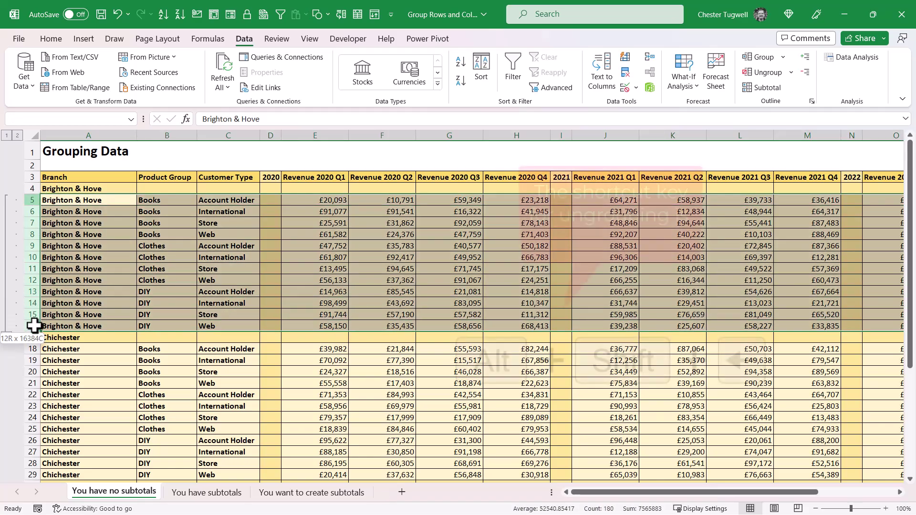
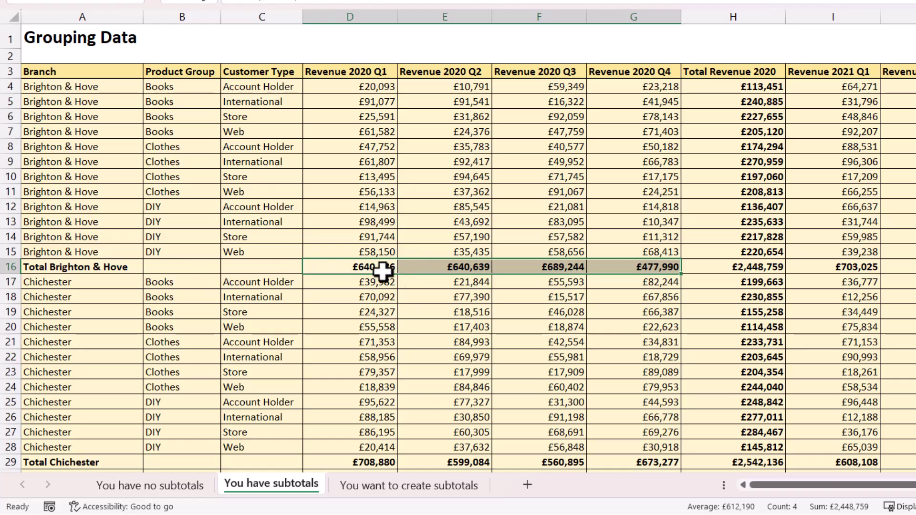
Examine the formulas behind the Brighton & Hove subtotal in D16 and the 2020 row total in H5.
{"action": "double_click", "coordinate": [368, 270]}
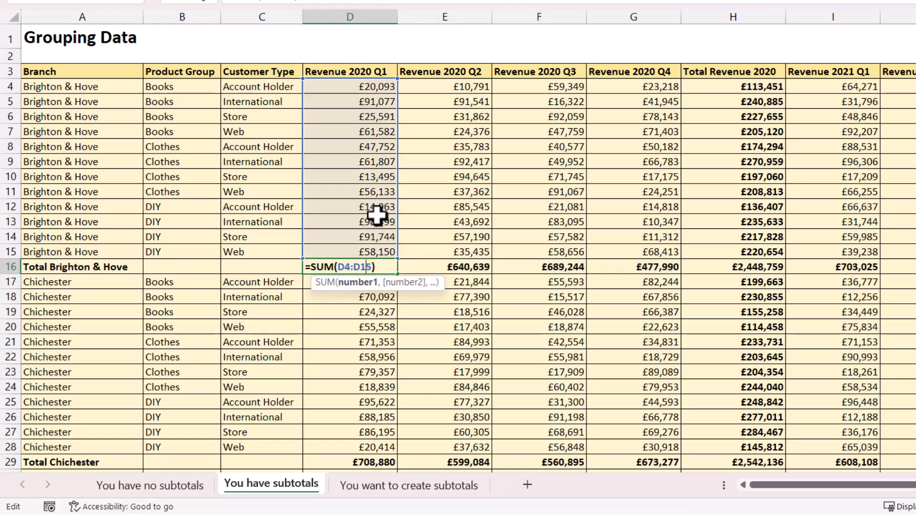
{"action": "key", "text": "Return"}
{"action": "double_click", "coordinate": [759, 101]}
{"action": "key", "text": "Escape"}
{"action": "left_click", "coordinate": [375, 165]}
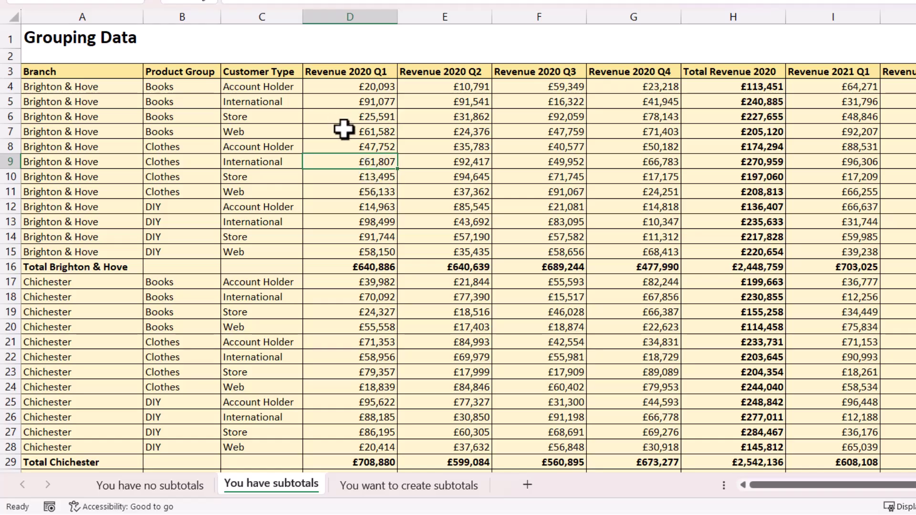
Apply Auto Outline to the table with subtotals, starting from cell D2.
{"action": "left_click", "coordinate": [365, 56]}
{"action": "left_click", "coordinate": [352, 206]}
{"action": "left_click", "coordinate": [356, 56]}
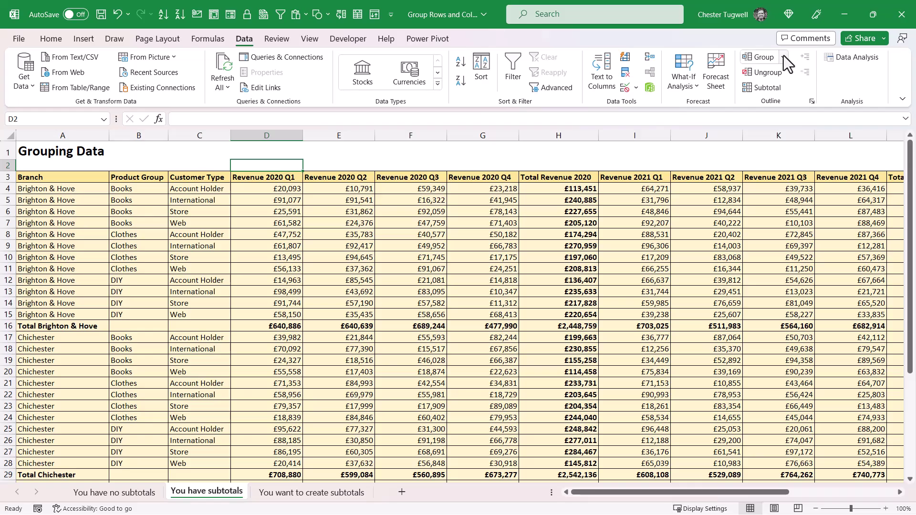
{"action": "left_click", "coordinate": [784, 56]}
{"action": "left_click", "coordinate": [780, 90]}
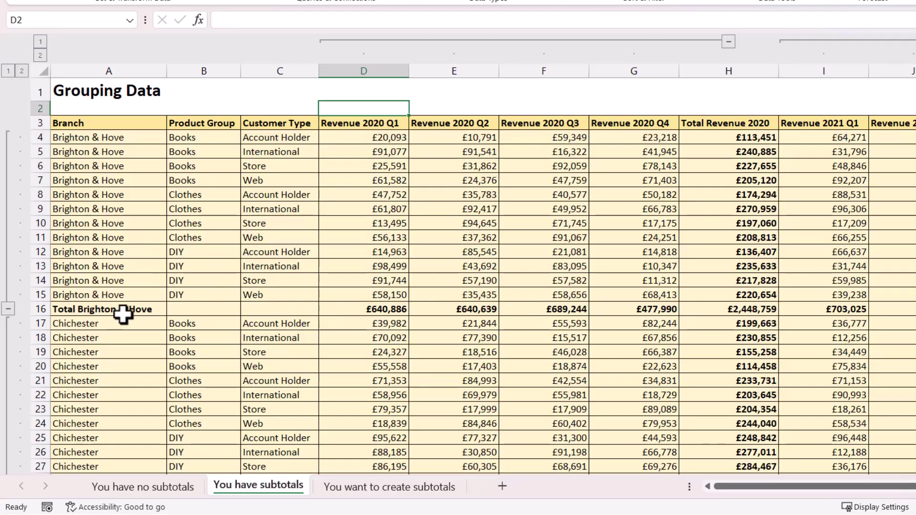
Collapse the outline to branch and yearly totals, and expand only the 2021 quarters and the Chichester detail rows.
{"action": "left_click", "coordinate": [9, 71]}
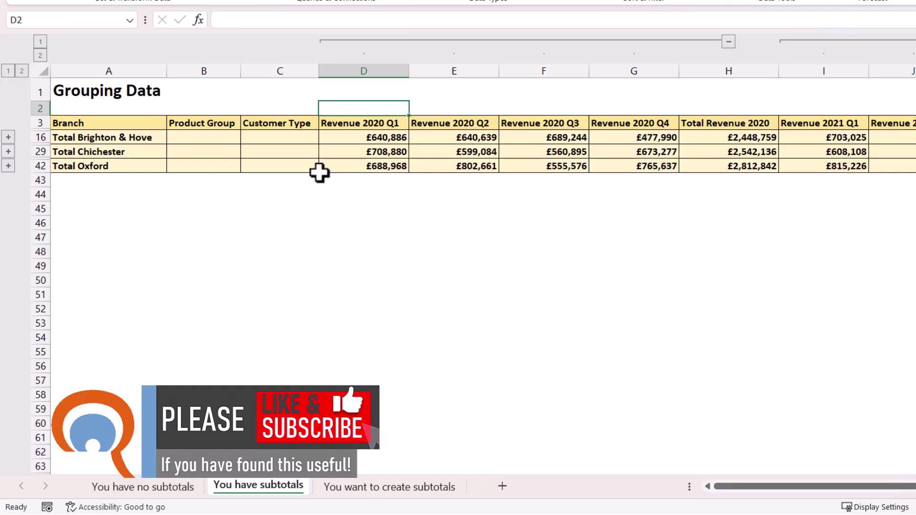
{"action": "left_click", "coordinate": [41, 42]}
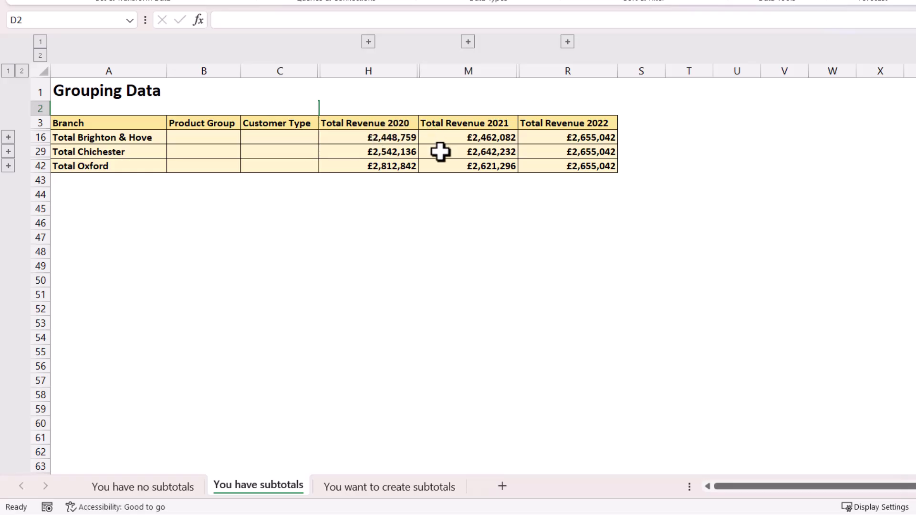
{"action": "scroll", "coordinate": [363, 209], "scroll_direction": "right", "scroll_amount": 1}
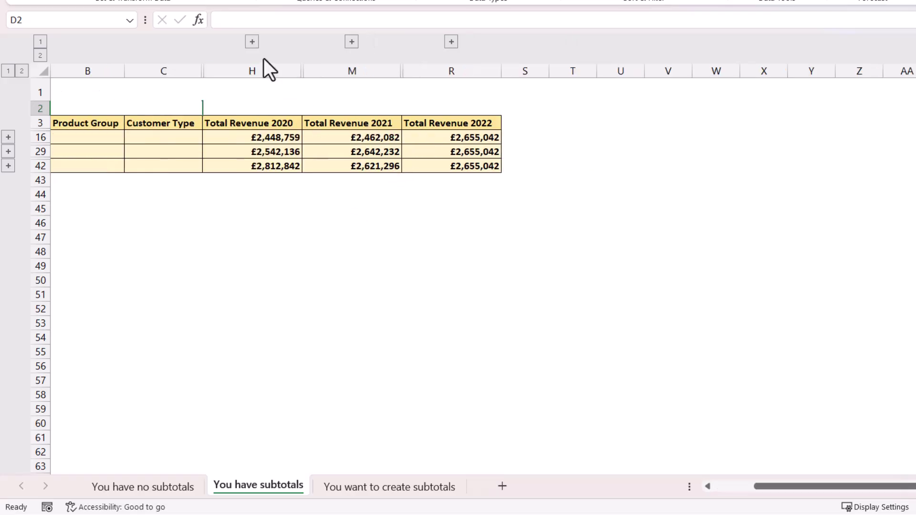
{"action": "left_click", "coordinate": [351, 44]}
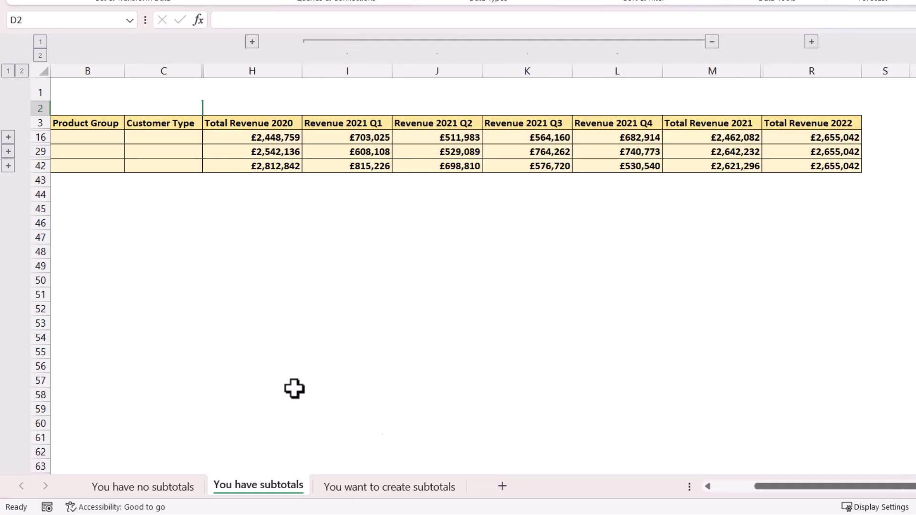
{"action": "left_click_drag", "start_coordinate": [779, 483], "coordinate": [739, 484]}
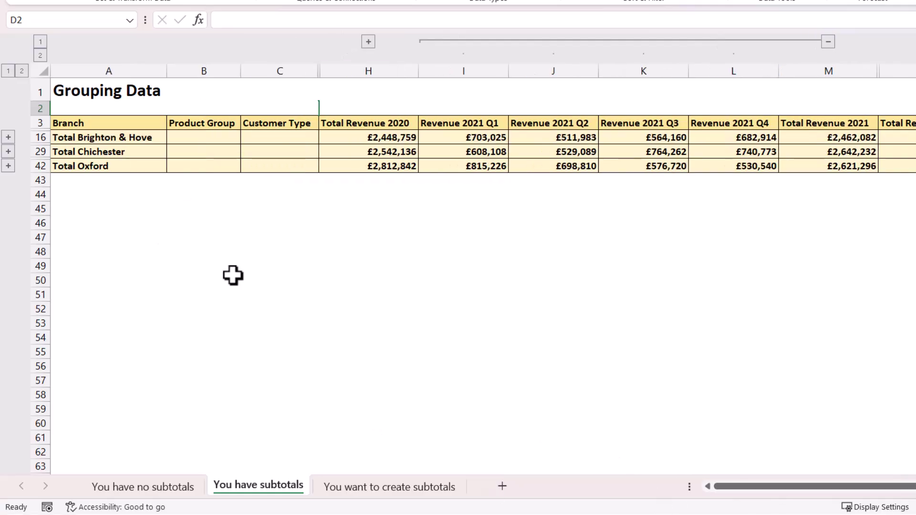
{"action": "left_click", "coordinate": [8, 151]}
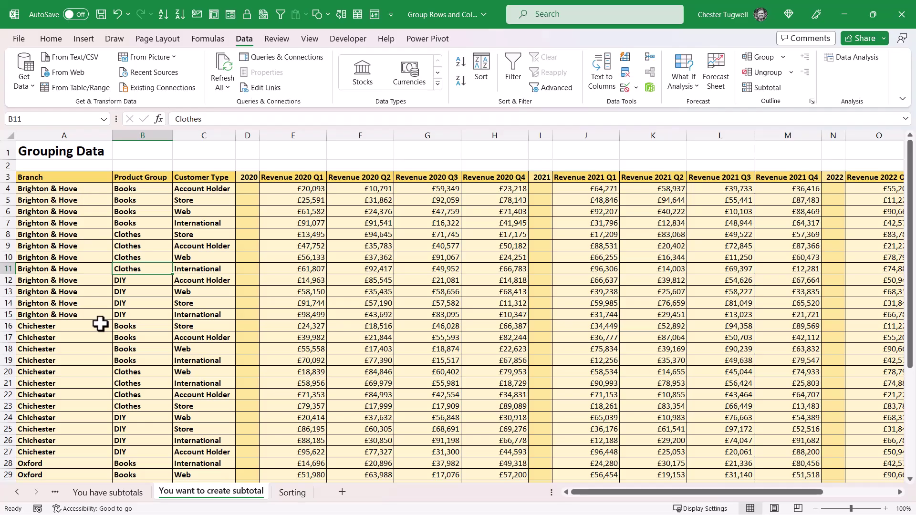
Examine the 2020 and 2021 quarterly revenue headings and the Brighton & Hove entries in A4:A15 on the sheet for creating subtotals.
{"action": "left_click", "coordinate": [310, 201]}
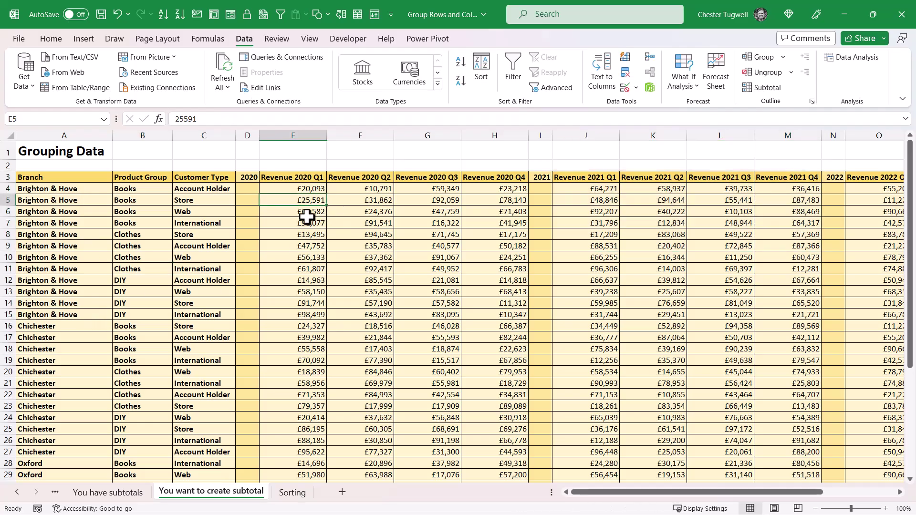
{"action": "left_click", "coordinate": [300, 178]}
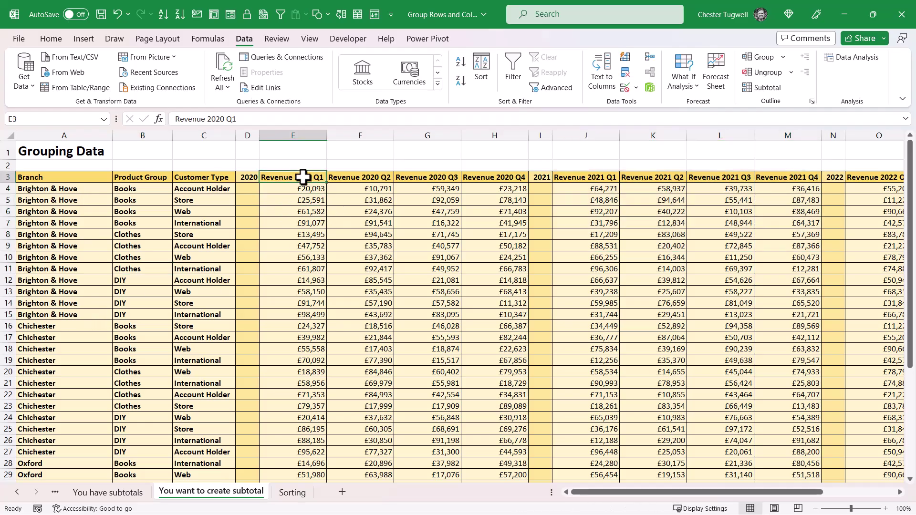
{"action": "left_click", "coordinate": [361, 178]}
{"action": "left_click_drag", "start_coordinate": [607, 179], "coordinate": [783, 180]}
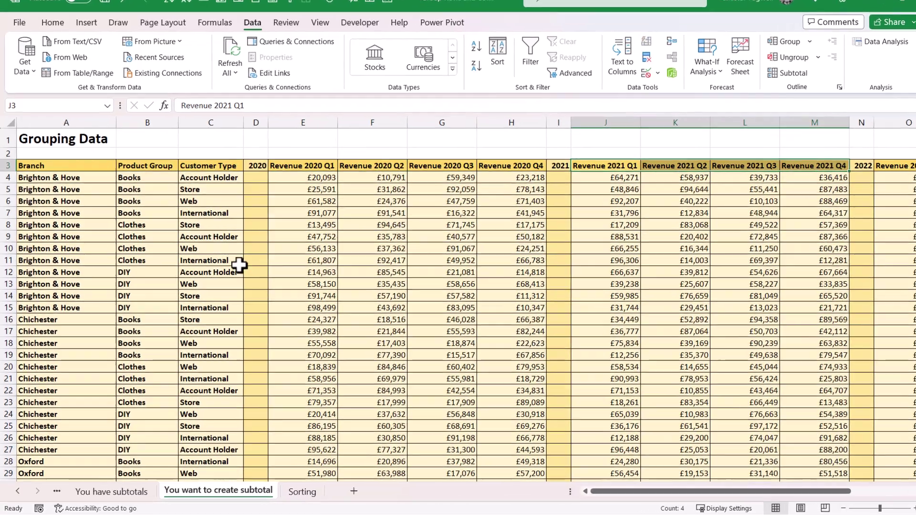
{"action": "left_click", "coordinate": [229, 250]}
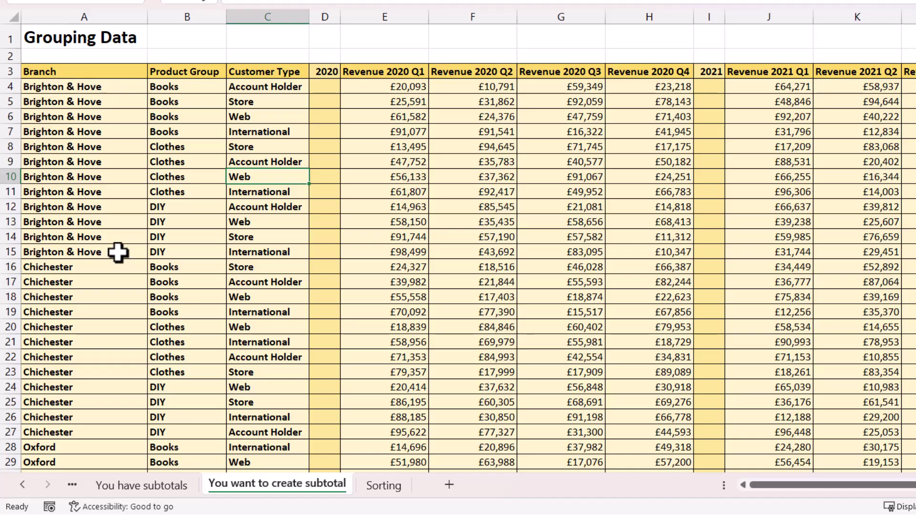
{"action": "left_click_drag", "start_coordinate": [40, 88], "coordinate": [86, 250]}
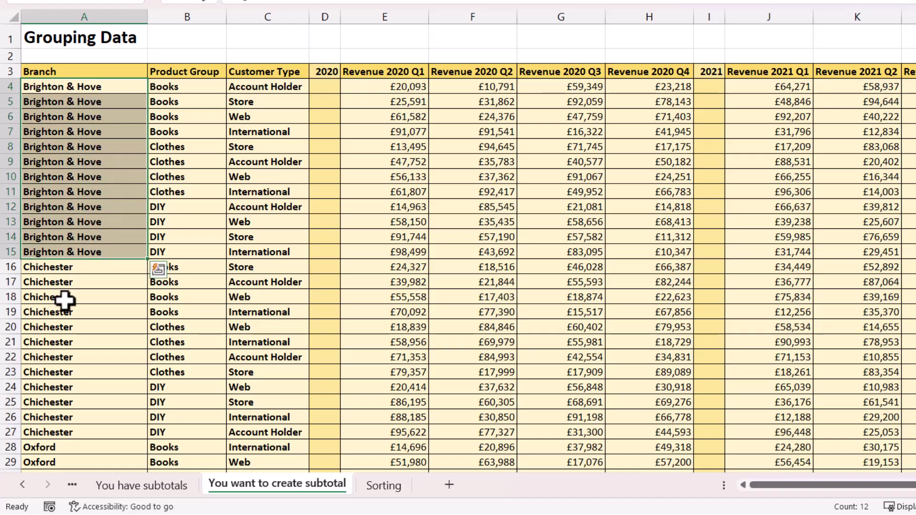
Sort the revenue table by the Branch column from A to Z.
{"action": "left_click", "coordinate": [72, 132]}
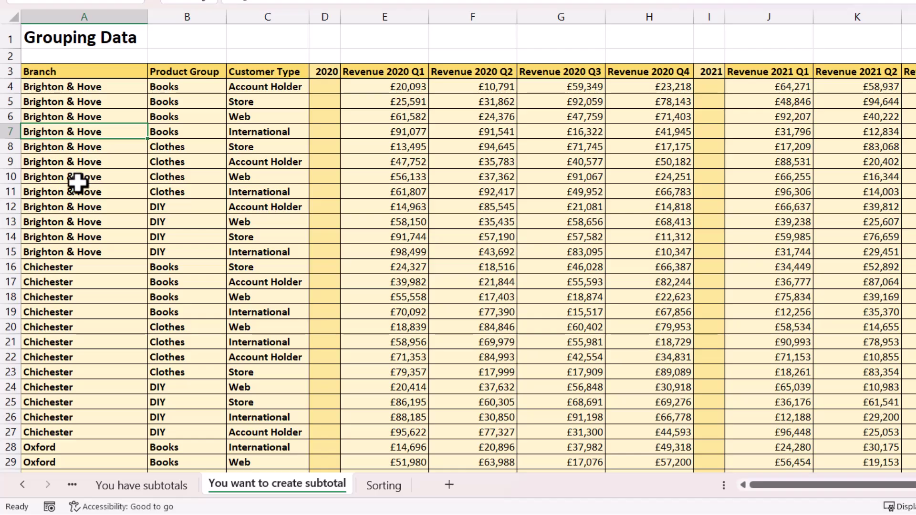
{"action": "right_click", "coordinate": [76, 128]}
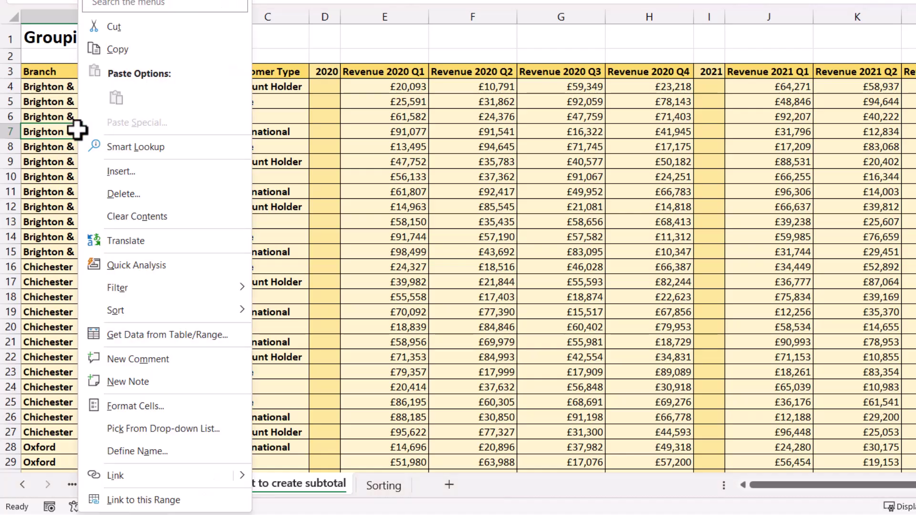
{"action": "mouse_move", "coordinate": [99, 303]}
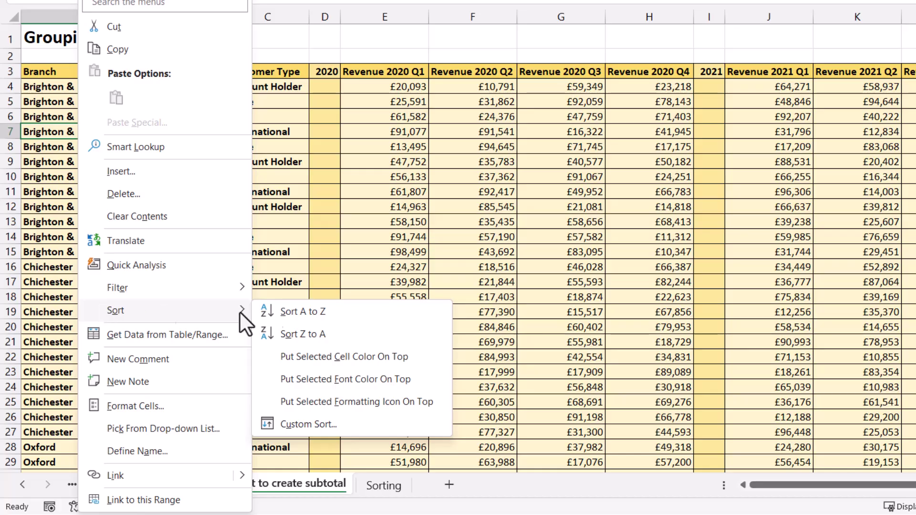
{"action": "left_click", "coordinate": [313, 312]}
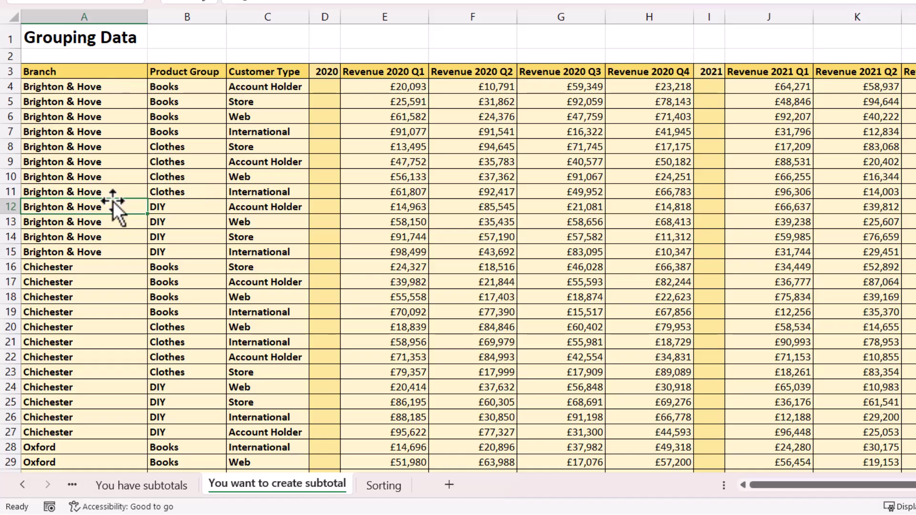
Set up a subtotal for the table at each change in Branch, using the Sum function.
{"action": "left_click", "coordinate": [188, 143]}
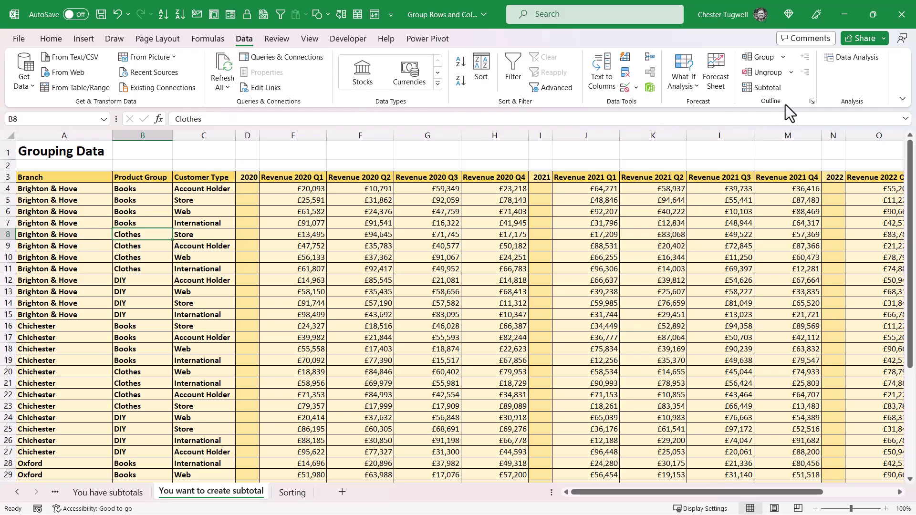
{"action": "left_click", "coordinate": [763, 87]}
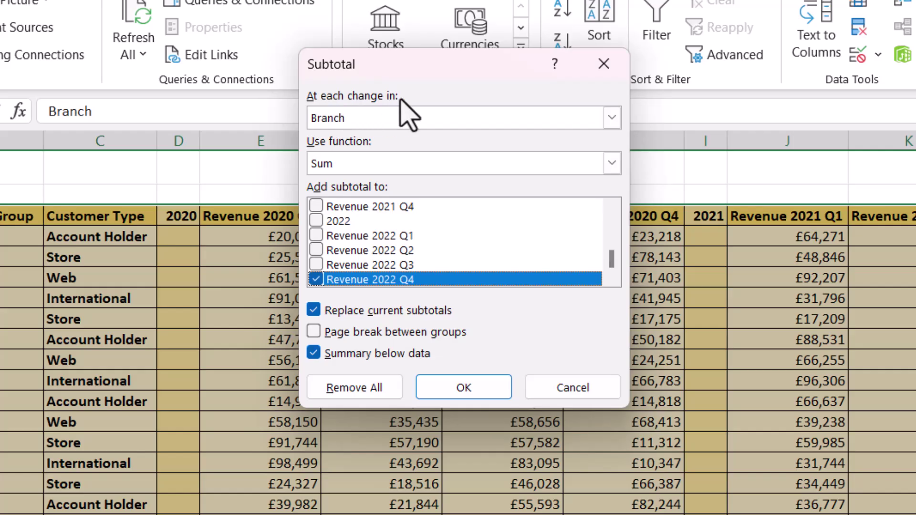
{"action": "left_click", "coordinate": [611, 118]}
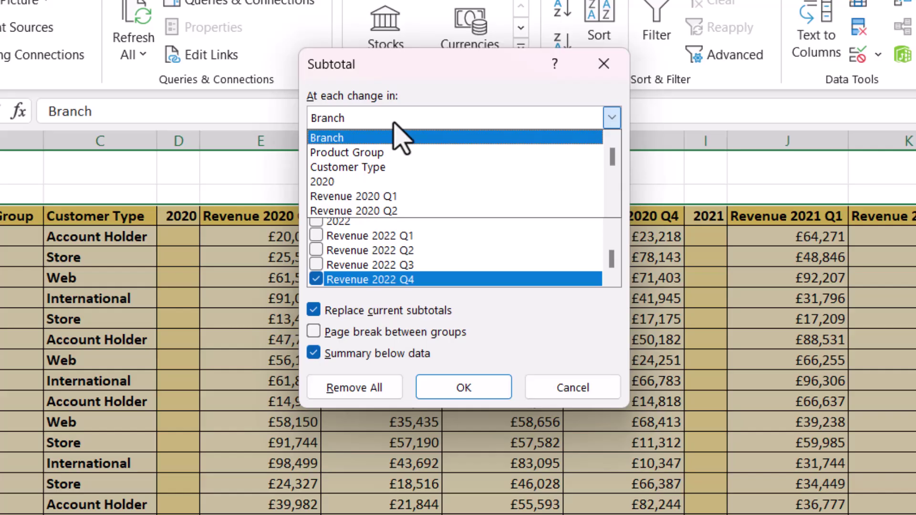
{"action": "left_click", "coordinate": [392, 137]}
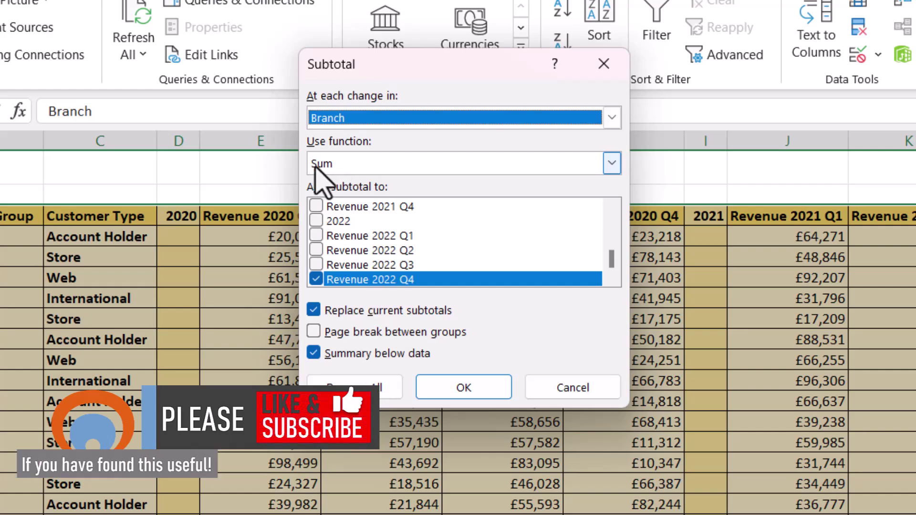
{"action": "left_click", "coordinate": [612, 164]}
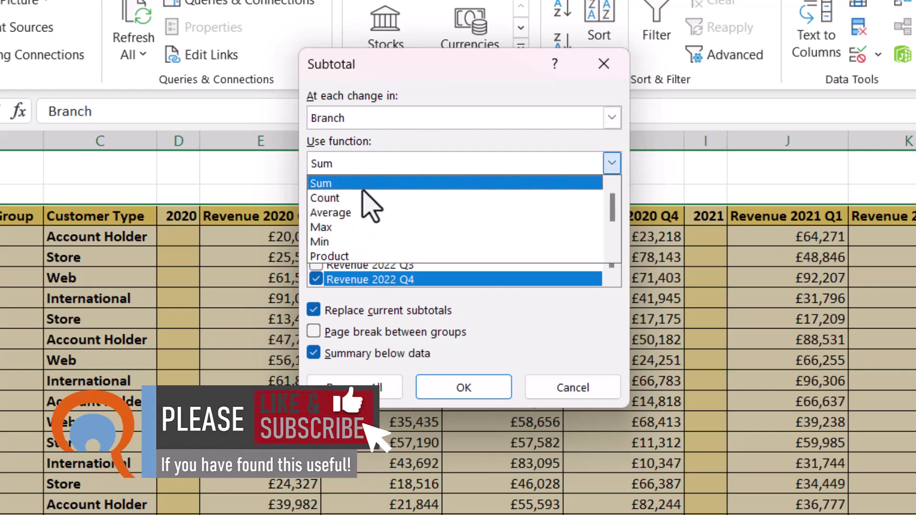
{"action": "left_click", "coordinate": [388, 157]}
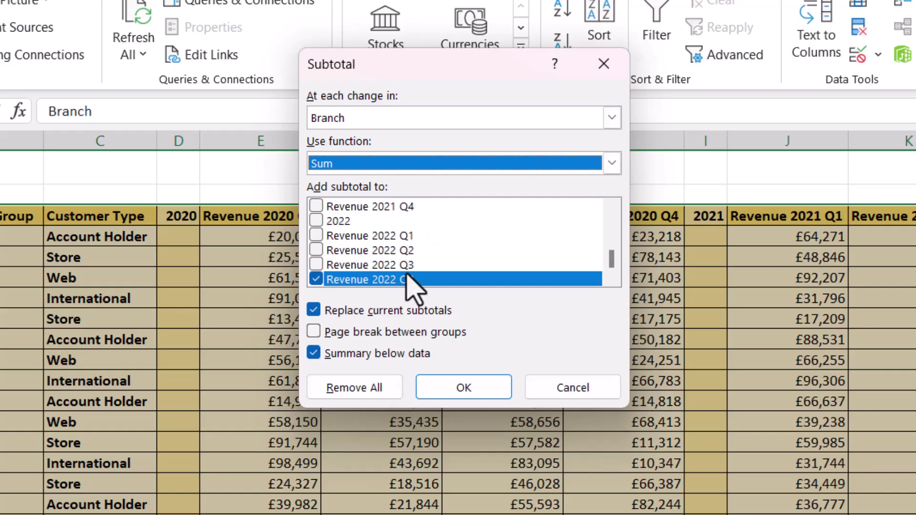
Include Revenue 2022 Q1 to Q3 and Revenue 2021 Q1 to Q4 in the columns to subtotal.
{"action": "left_click", "coordinate": [320, 236]}
{"action": "left_click", "coordinate": [320, 251]}
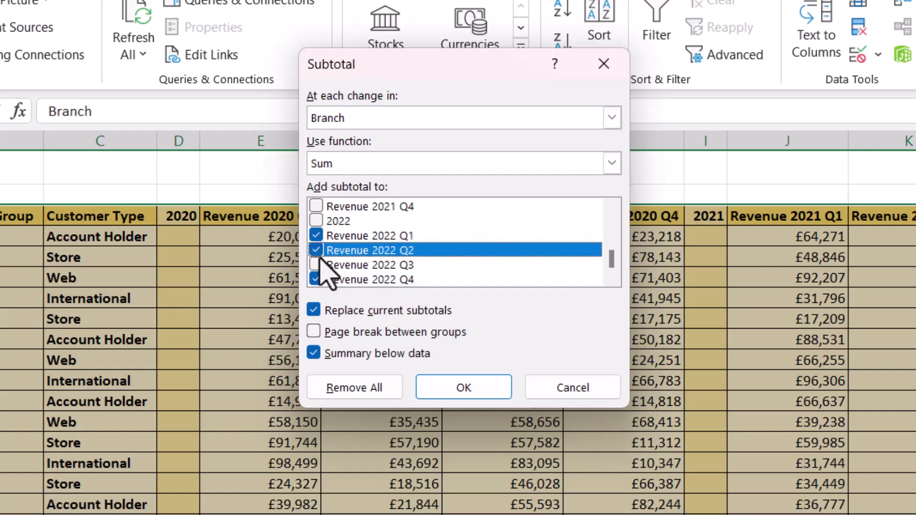
{"action": "left_click", "coordinate": [325, 266]}
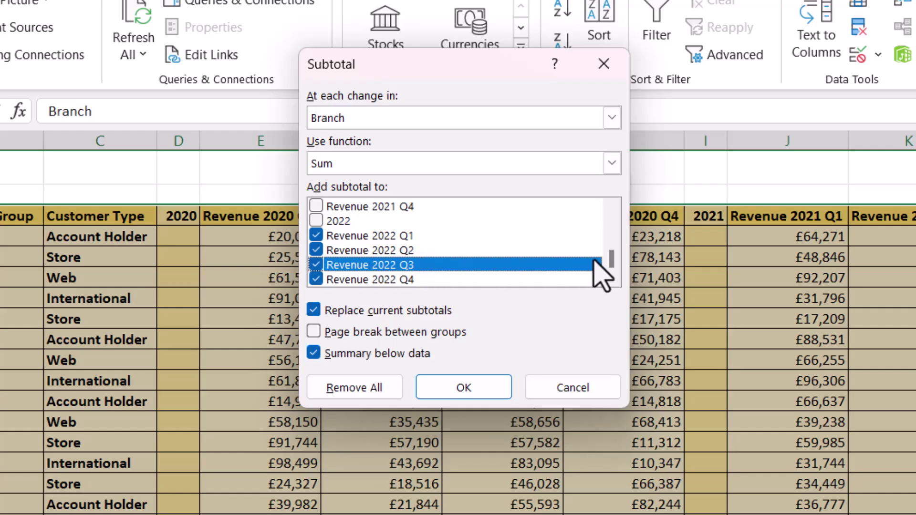
{"action": "left_click_drag", "start_coordinate": [612, 260], "coordinate": [611, 245]}
{"action": "left_click", "coordinate": [316, 236]}
{"action": "left_click", "coordinate": [316, 250]}
{"action": "left_click", "coordinate": [316, 264]}
{"action": "left_click", "coordinate": [316, 280]}
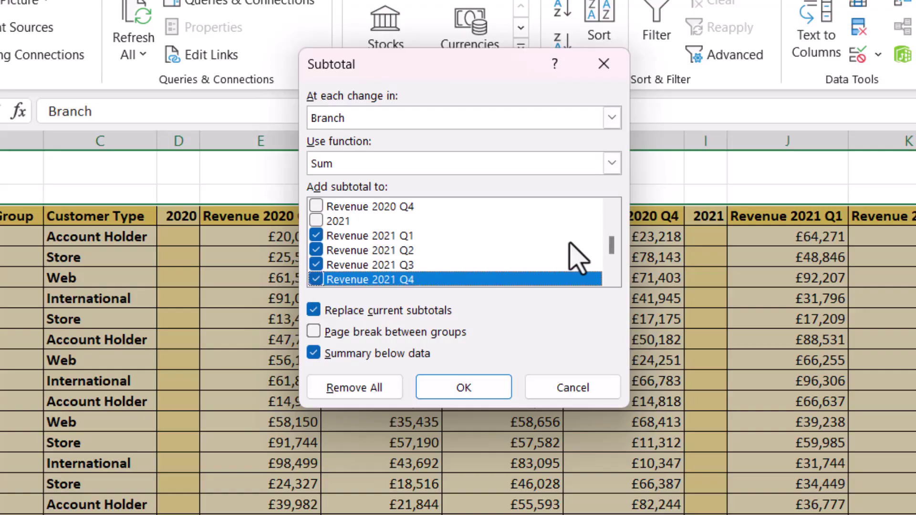
Include Revenue 2020 Q1 to Q4 as well and create the branch subtotals.
{"action": "left_click_drag", "start_coordinate": [611, 248], "coordinate": [611, 229]}
{"action": "left_click", "coordinate": [316, 236]}
{"action": "left_click", "coordinate": [316, 251]}
{"action": "left_click", "coordinate": [316, 265]}
{"action": "left_click", "coordinate": [316, 280]}
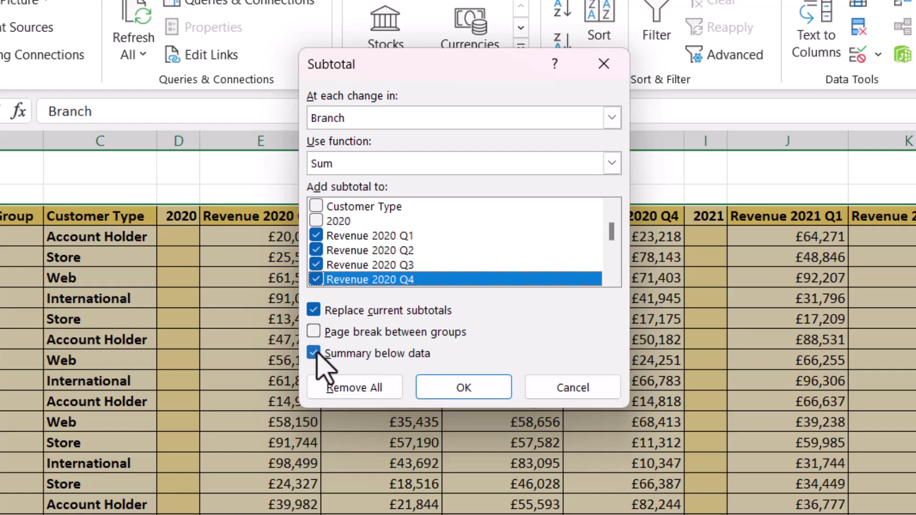
{"action": "left_click", "coordinate": [451, 386]}
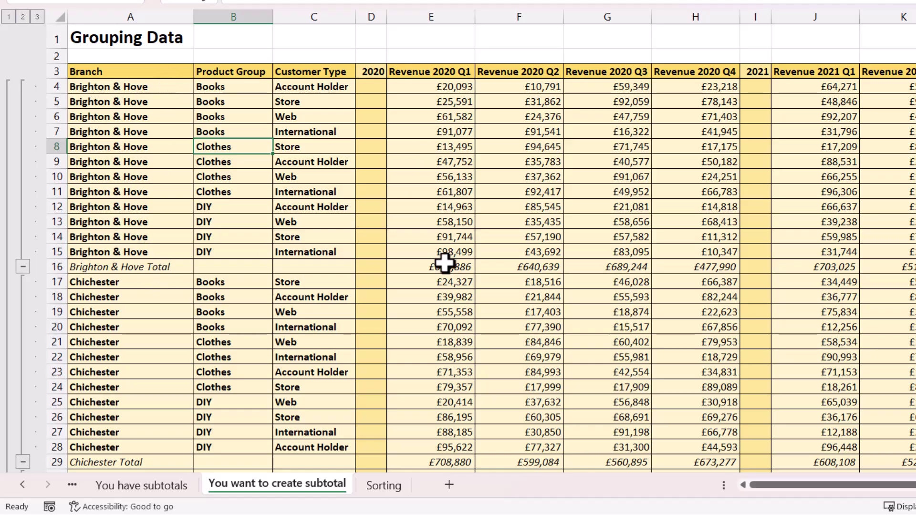
View the outline at grand total level and branch total level, and return it to full detail.
{"action": "left_click", "coordinate": [7, 17]}
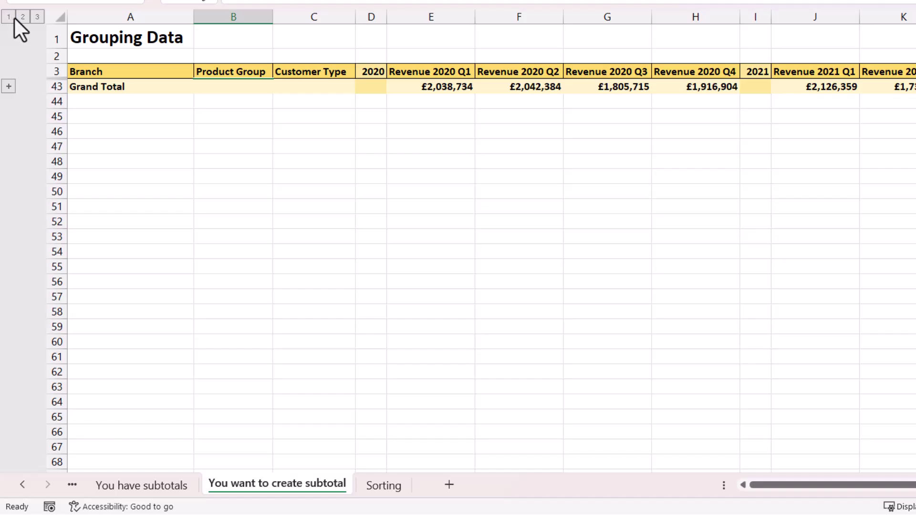
{"action": "left_click", "coordinate": [22, 16]}
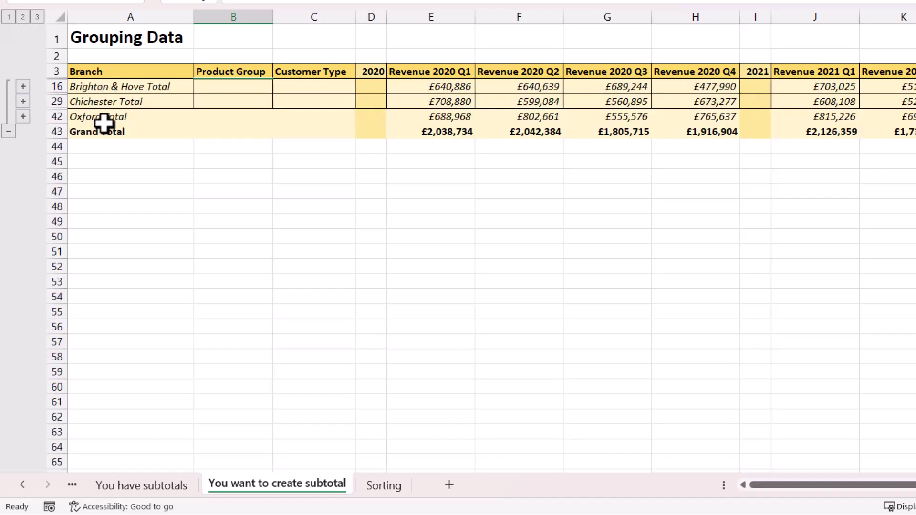
{"action": "left_click", "coordinate": [37, 17]}
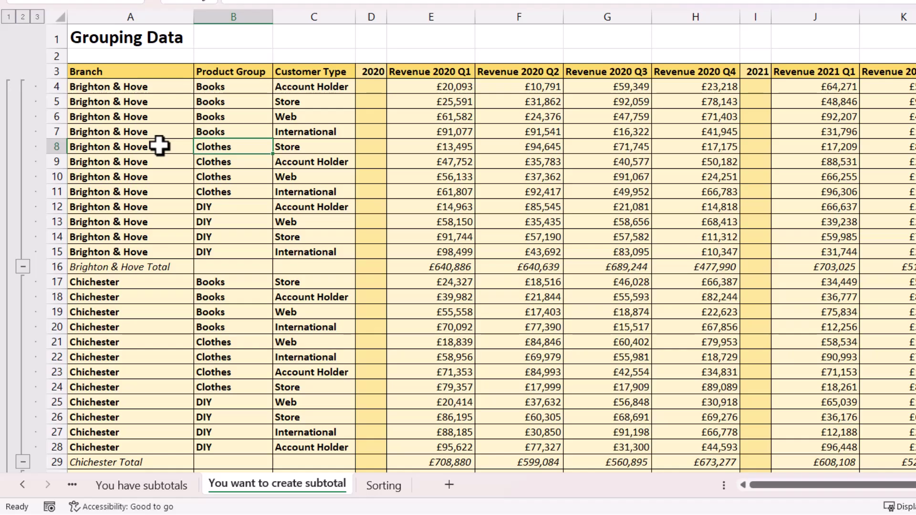
Set up a custom sort of the table on the Sorting sheet with Branch as the first sort column.
{"action": "left_click", "coordinate": [386, 486]}
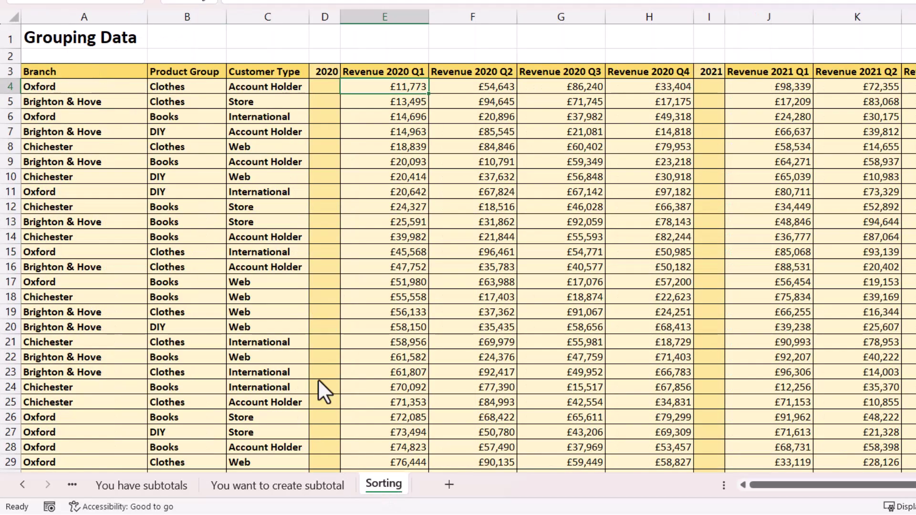
{"action": "left_click", "coordinate": [164, 146]}
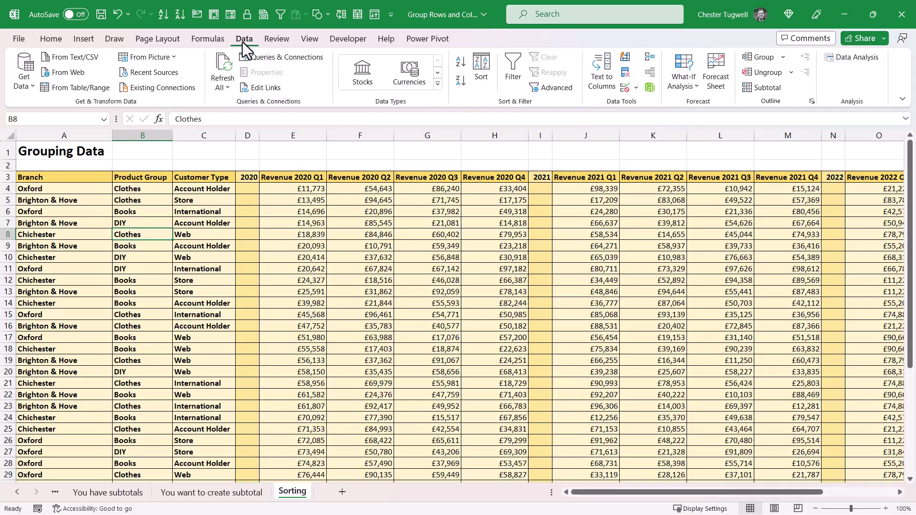
{"action": "left_click", "coordinate": [485, 75]}
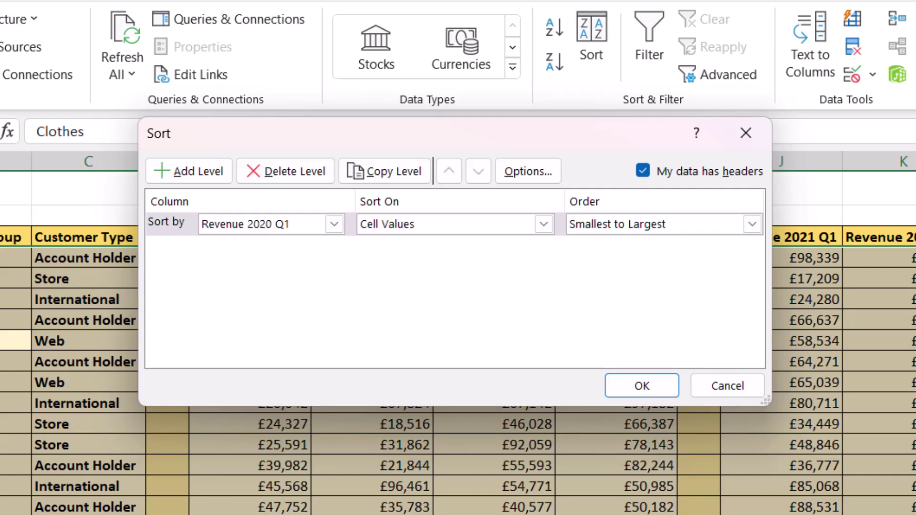
{"action": "left_click", "coordinate": [334, 224]}
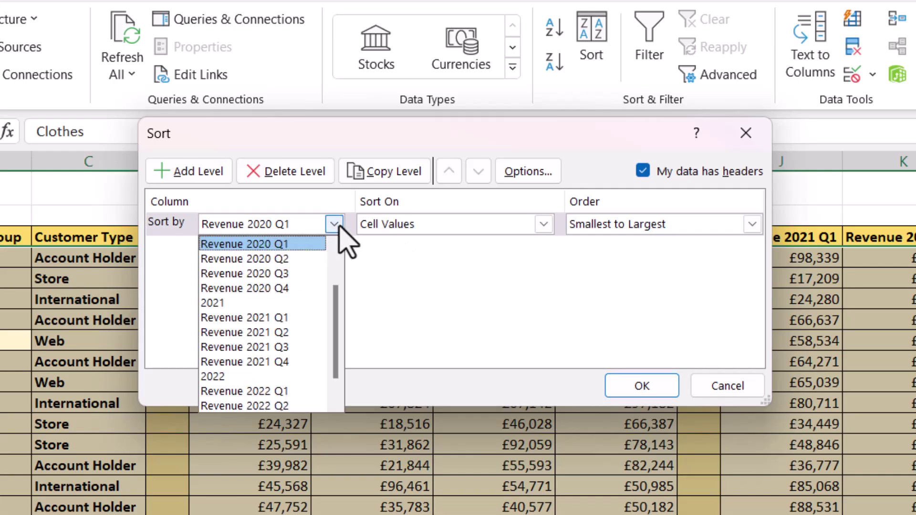
{"action": "left_click_drag", "start_coordinate": [334, 295], "coordinate": [333, 233]}
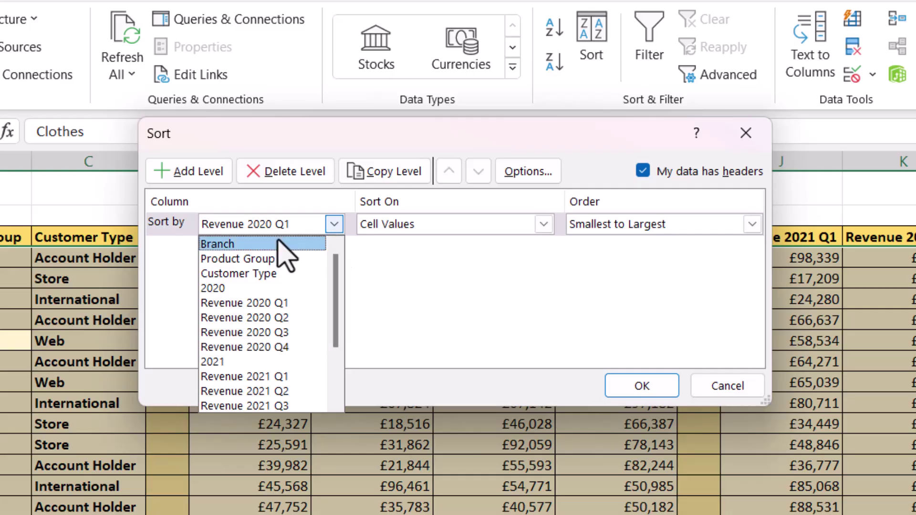
{"action": "left_click", "coordinate": [280, 244]}
Add Product Group as the second sort level, A to Z, and apply the sort.
{"action": "left_click", "coordinate": [196, 173]}
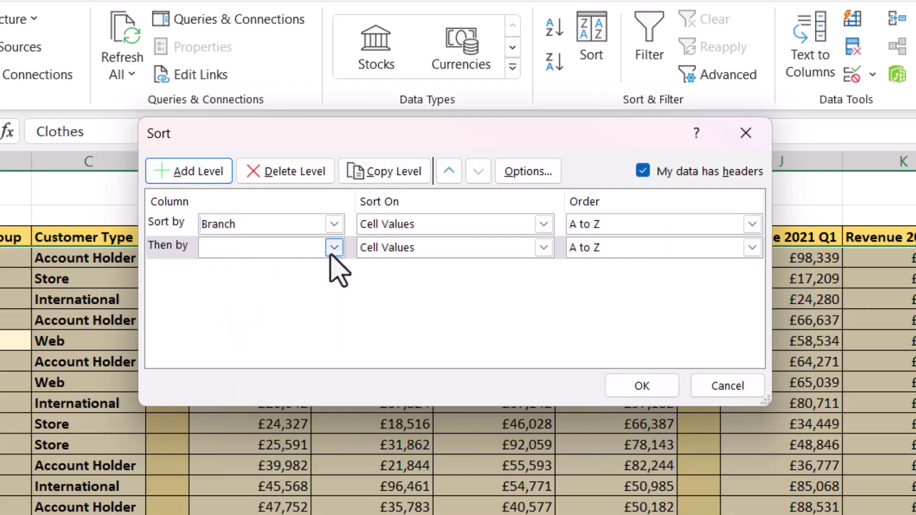
{"action": "left_click", "coordinate": [334, 248]}
{"action": "left_click", "coordinate": [248, 285]}
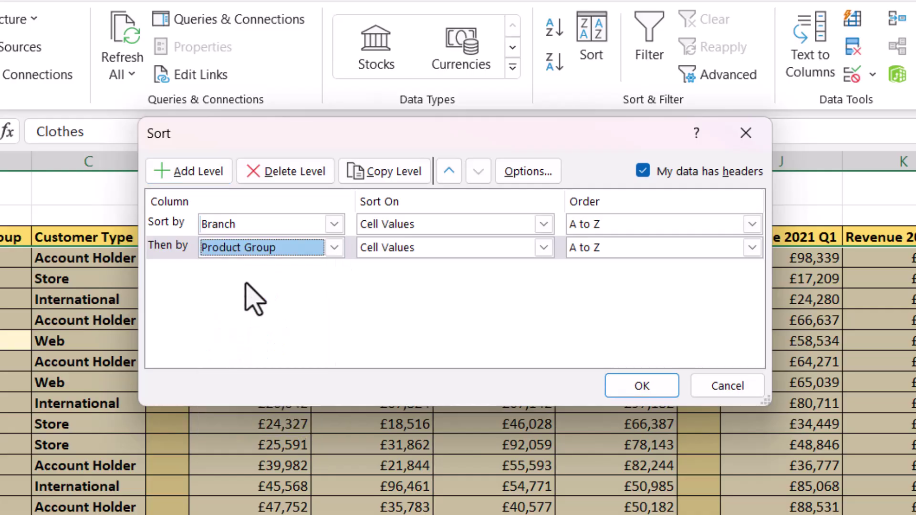
{"action": "left_click", "coordinate": [619, 385]}
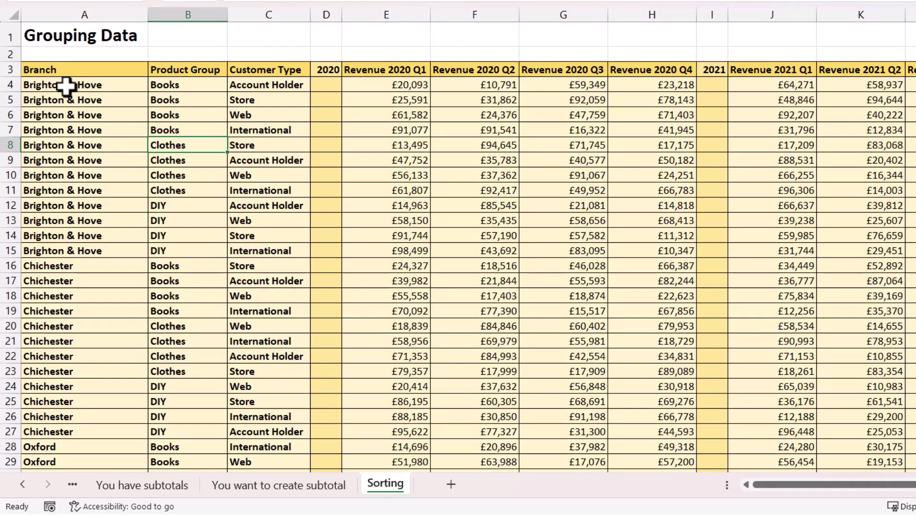
{"action": "left_click_drag", "start_coordinate": [68, 85], "coordinate": [102, 193]}
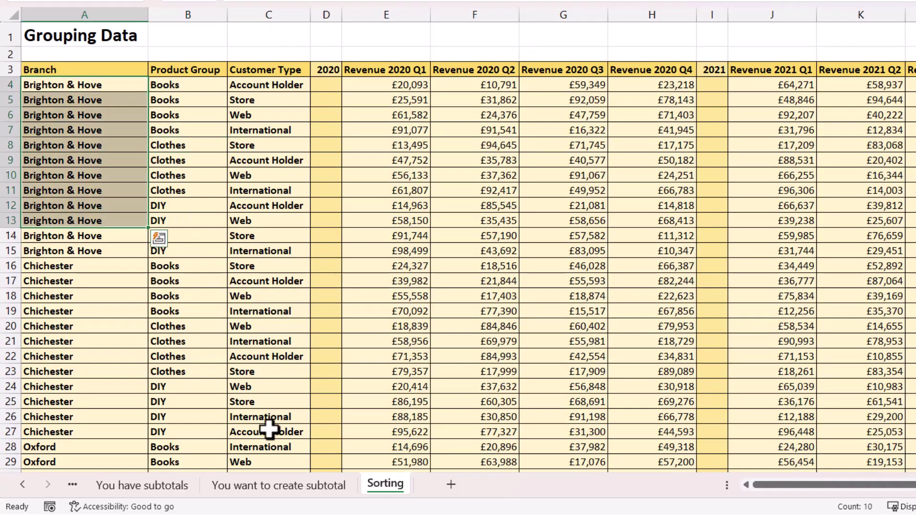
Set up a second subtotal at each change in Product Group on the sheet You want to create subtotal.
{"action": "key", "text": "ctrl+Page_Up"}
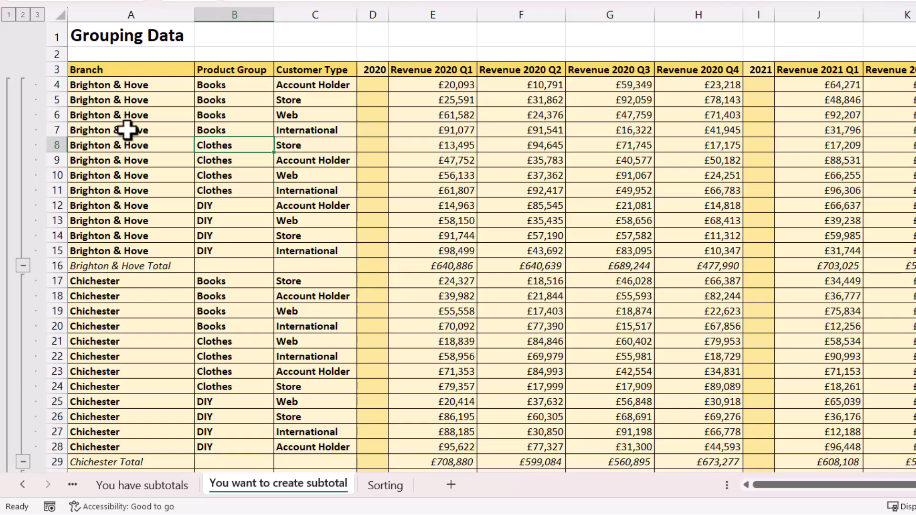
{"action": "left_click", "coordinate": [220, 115]}
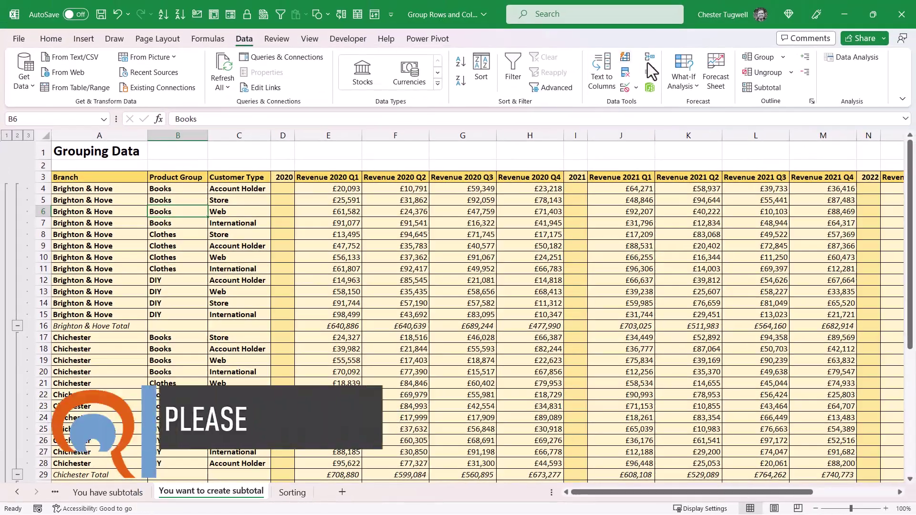
{"action": "left_click", "coordinate": [767, 88]}
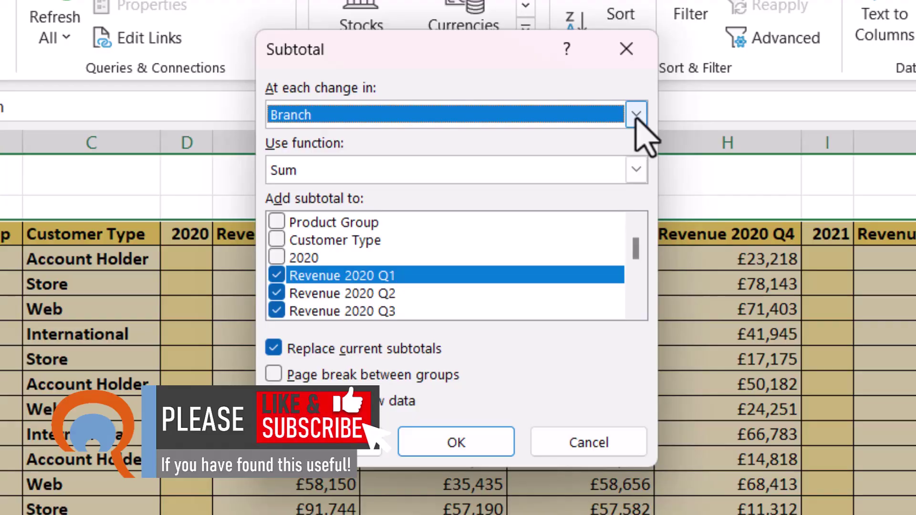
{"action": "left_click", "coordinate": [636, 115]}
{"action": "left_click", "coordinate": [374, 158]}
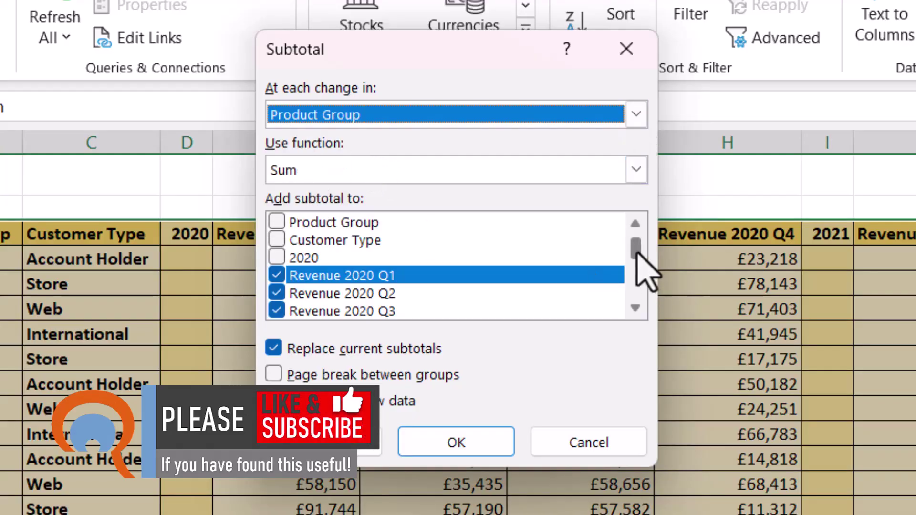
Turn off replacing current subtotals and add the Product Group subtotals to the quarterly revenue columns.
{"action": "left_click_drag", "start_coordinate": [638, 254], "coordinate": [637, 260]}
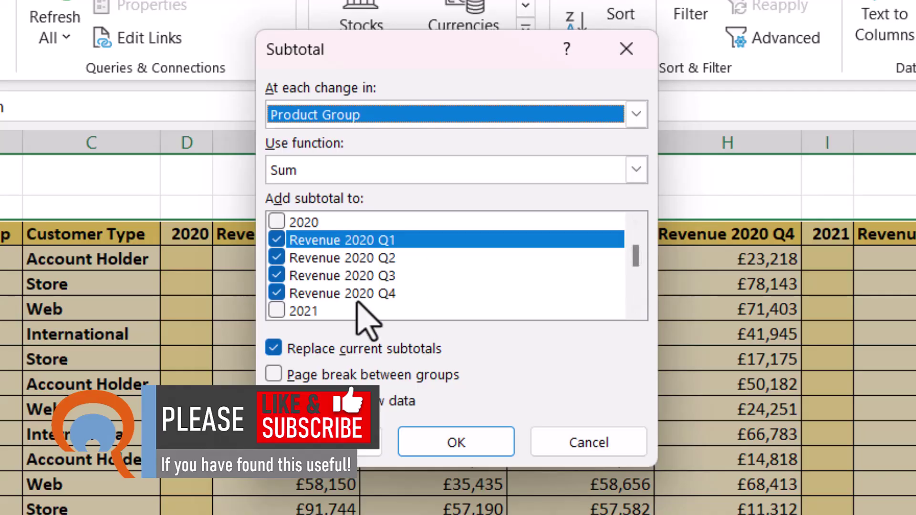
{"action": "left_click_drag", "start_coordinate": [633, 255], "coordinate": [635, 292]}
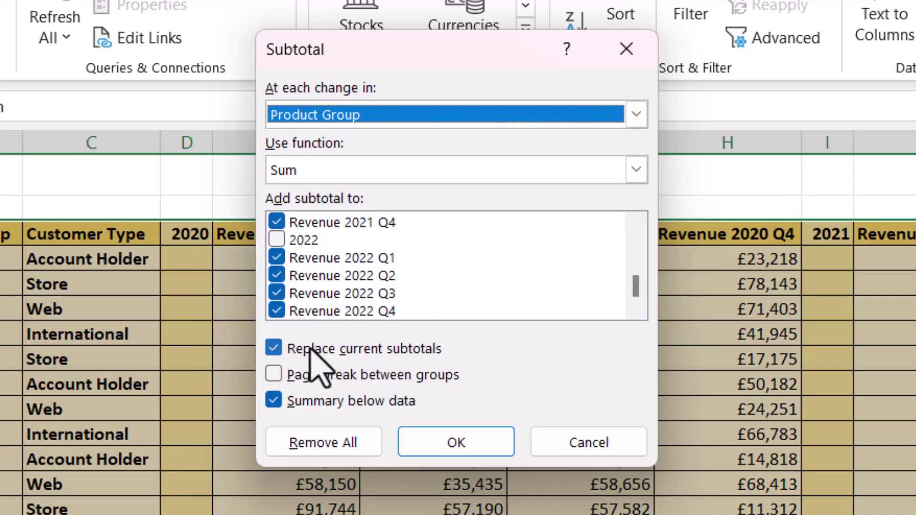
{"action": "left_click", "coordinate": [273, 349]}
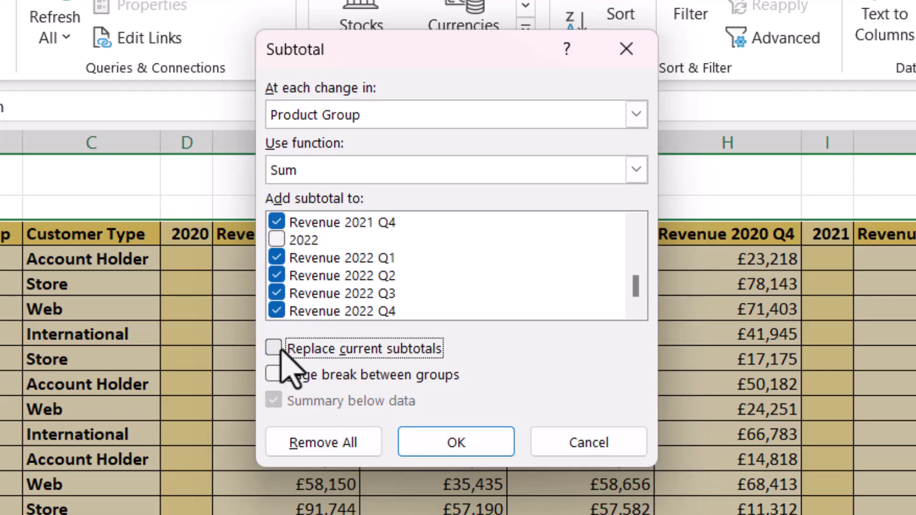
{"action": "left_click", "coordinate": [446, 438]}
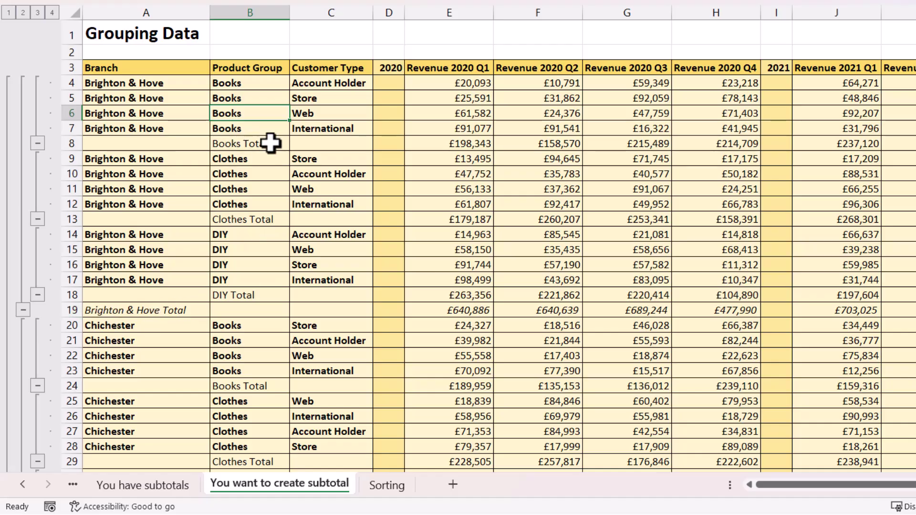
View the outline level by level, from the grand total through branch and product group totals to full detail.
{"action": "left_click", "coordinate": [9, 12]}
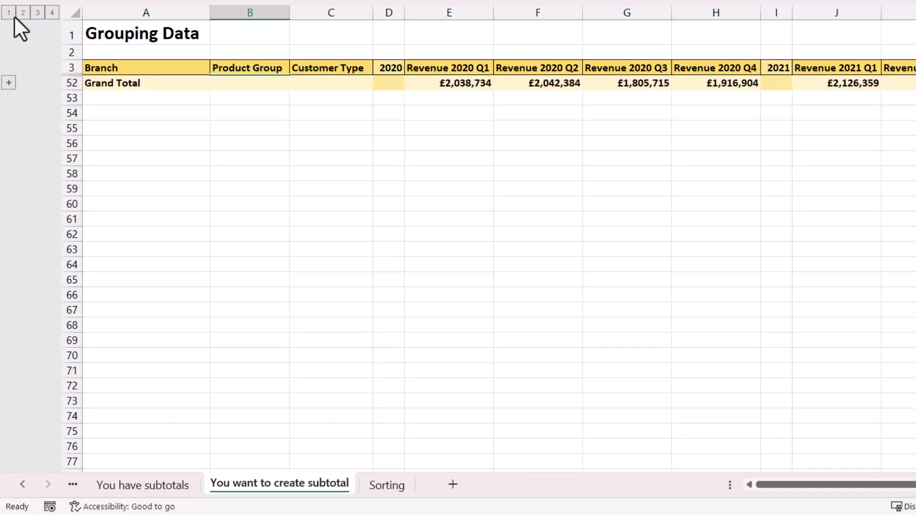
{"action": "left_click", "coordinate": [22, 13]}
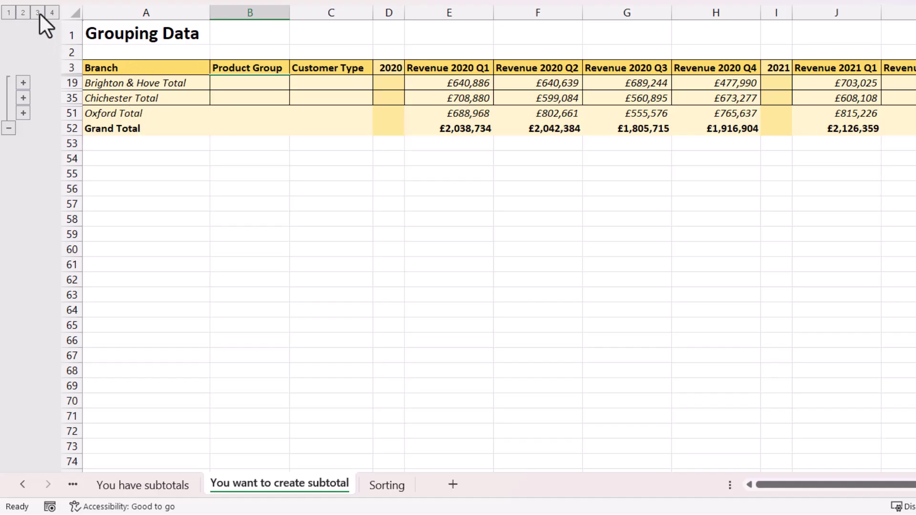
{"action": "left_click", "coordinate": [38, 12]}
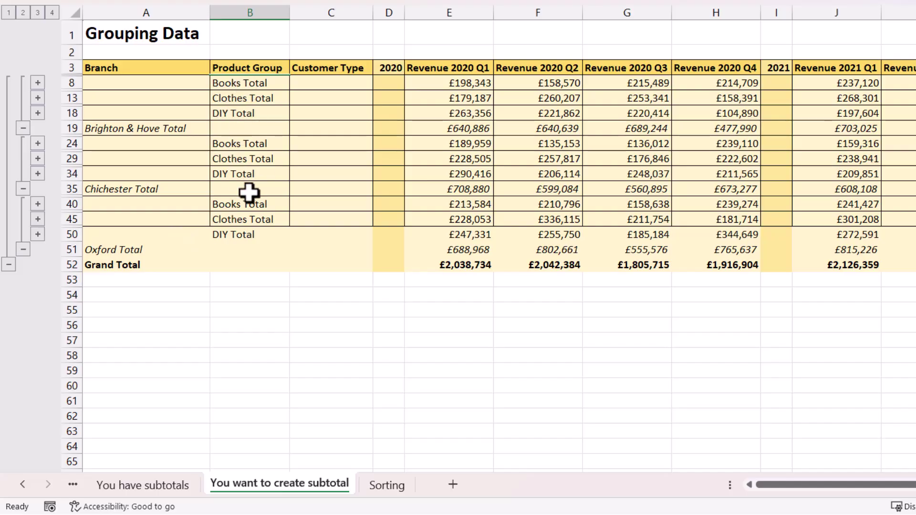
{"action": "left_click", "coordinate": [52, 13]}
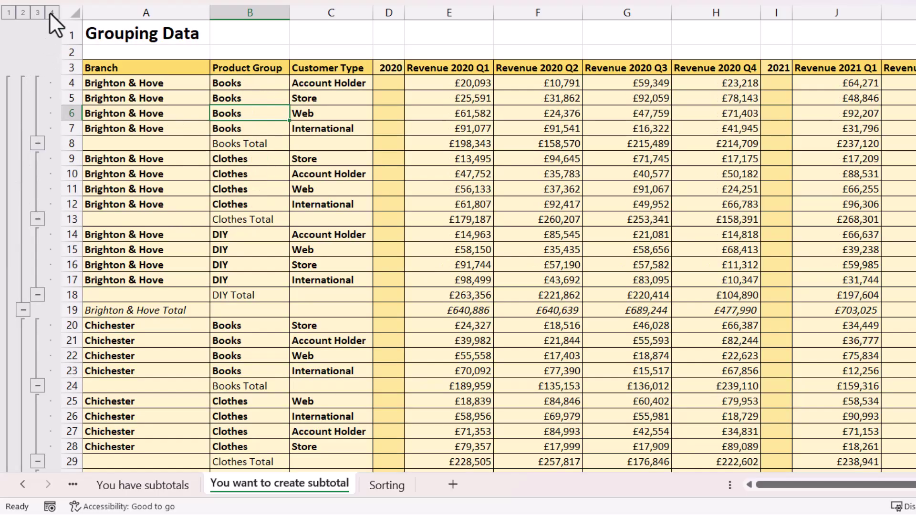